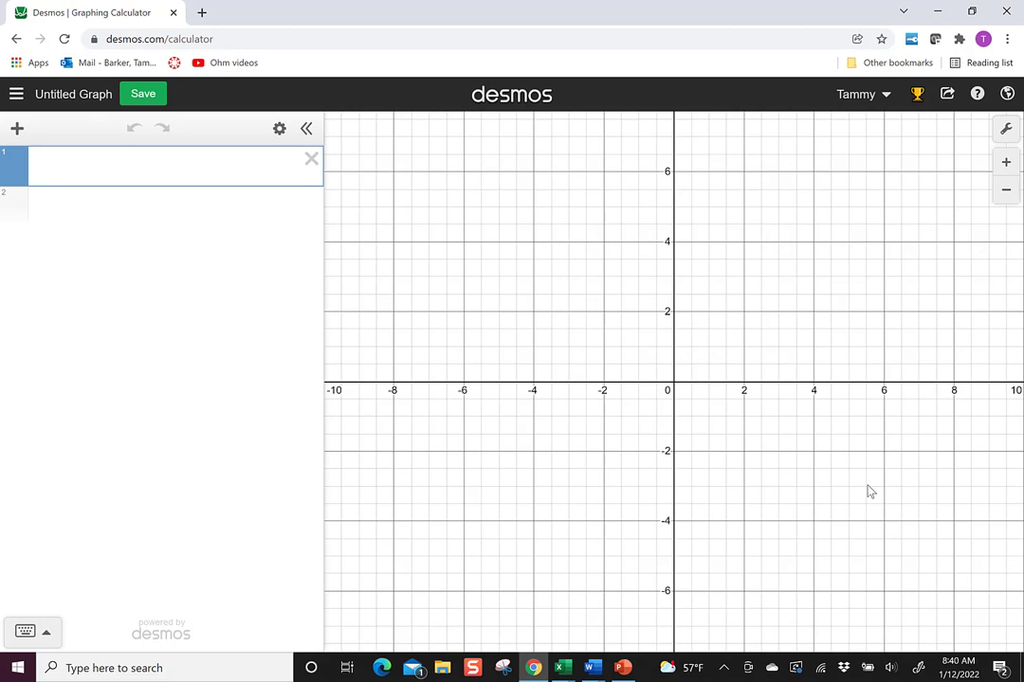
Sign out of the Desmos account, then sign back in with the external account
{"action": "left_click", "coordinate": [884, 95]}
{"action": "left_click", "coordinate": [915, 193]}
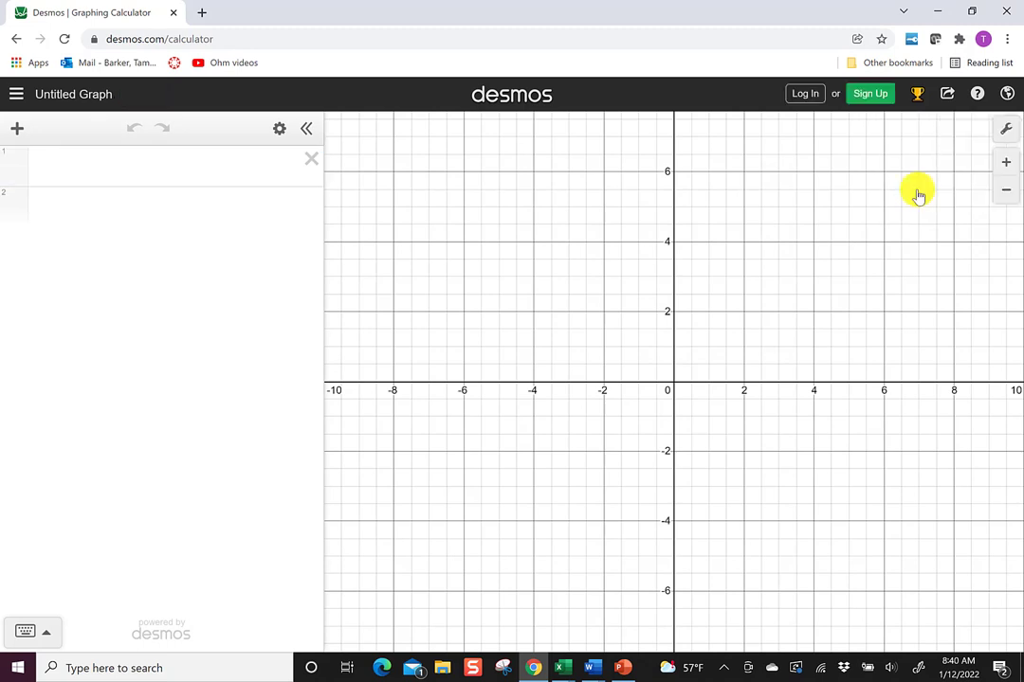
{"action": "left_click", "coordinate": [868, 95]}
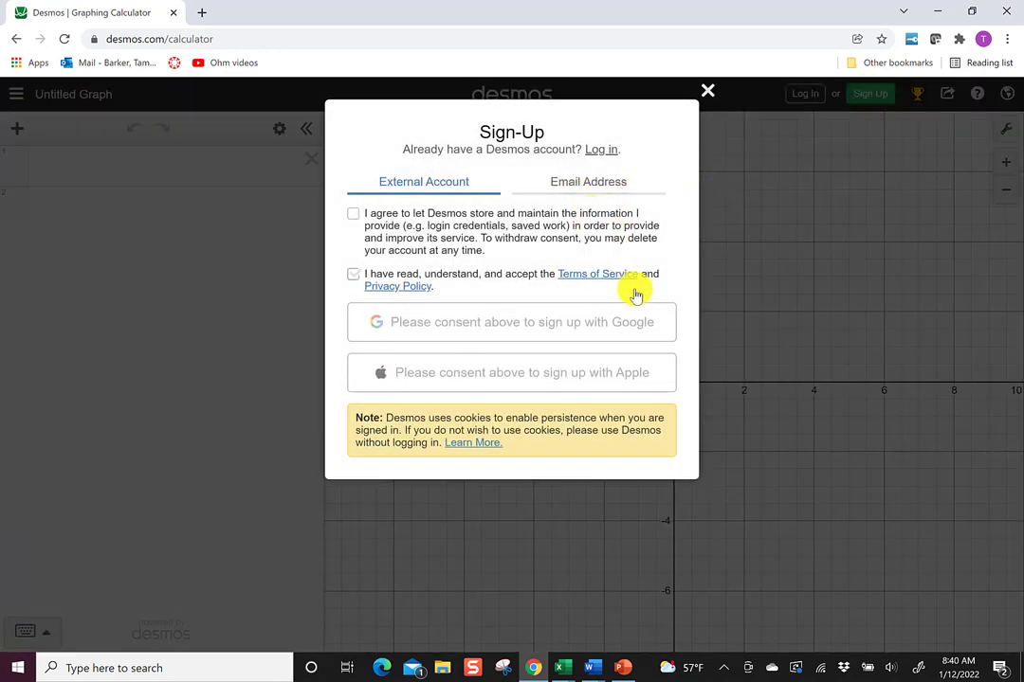
{"action": "left_click", "coordinate": [831, 197]}
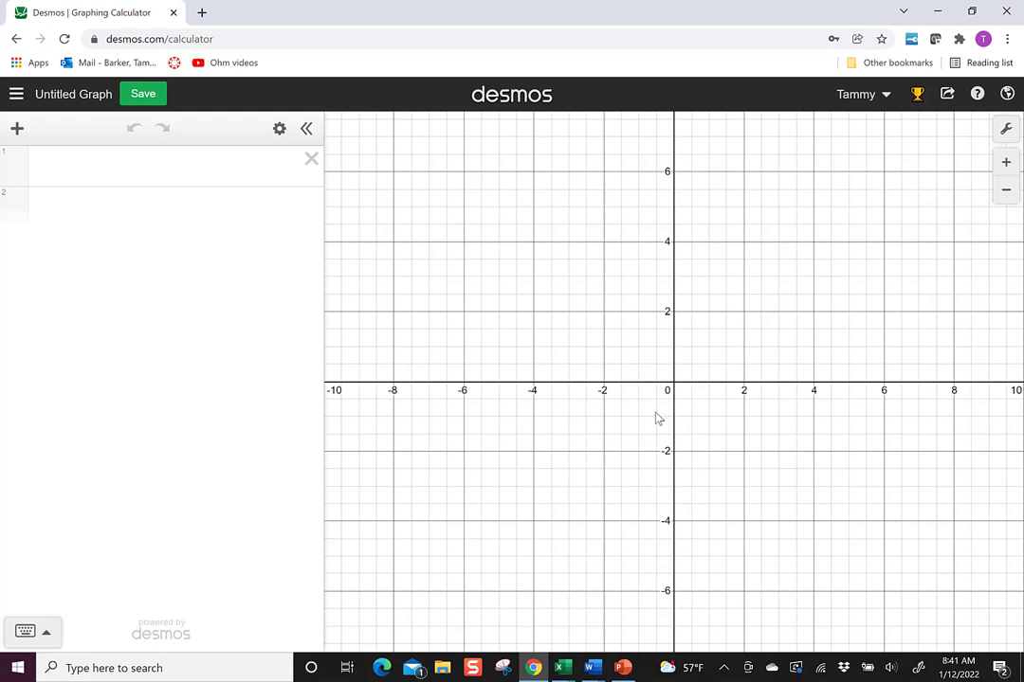
Open the graph list and scroll past the saved graphs to the built-in Examples
{"action": "left_click", "coordinate": [15, 98]}
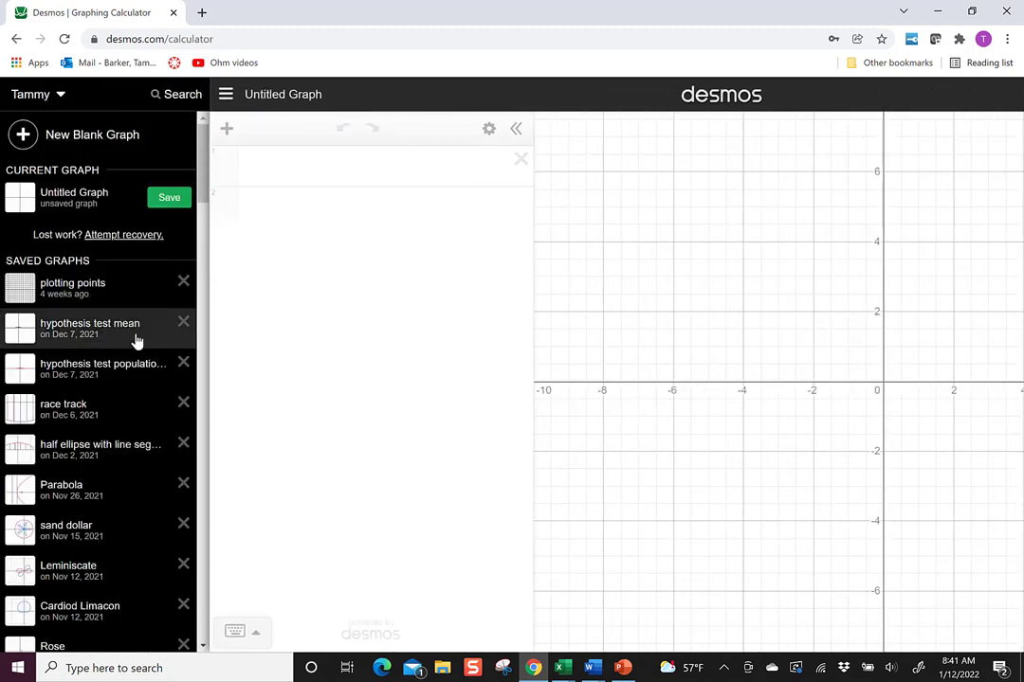
{"action": "scroll", "coordinate": [134, 348], "scroll_direction": "down", "scroll_amount": 9}
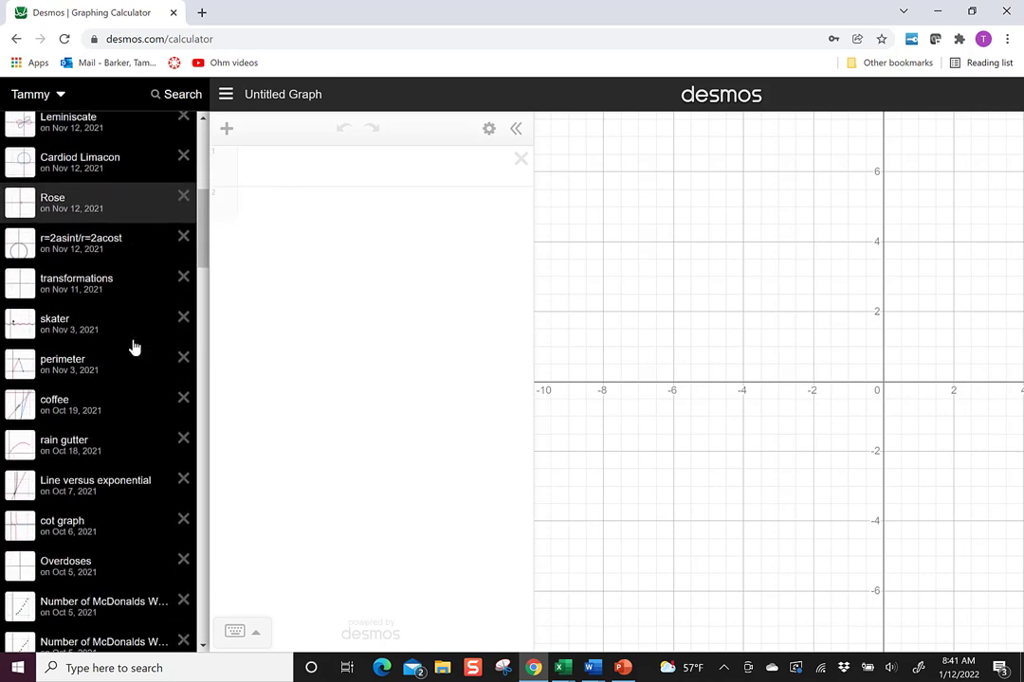
{"action": "scroll", "coordinate": [135, 348], "scroll_direction": "down", "scroll_amount": 8}
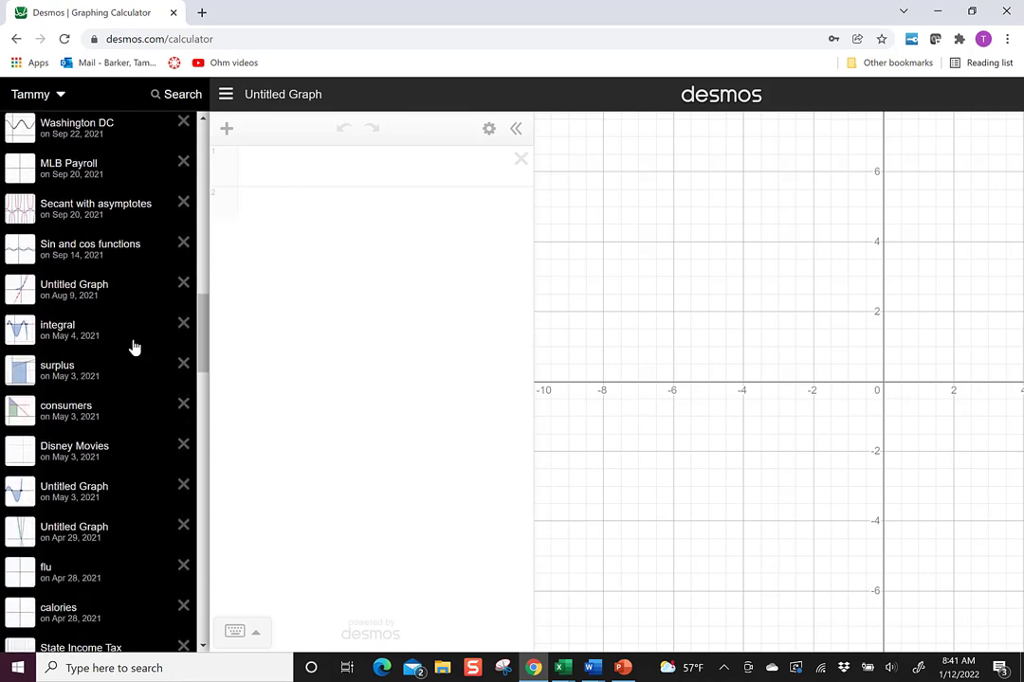
{"action": "scroll", "coordinate": [135, 348], "scroll_direction": "down", "scroll_amount": 2}
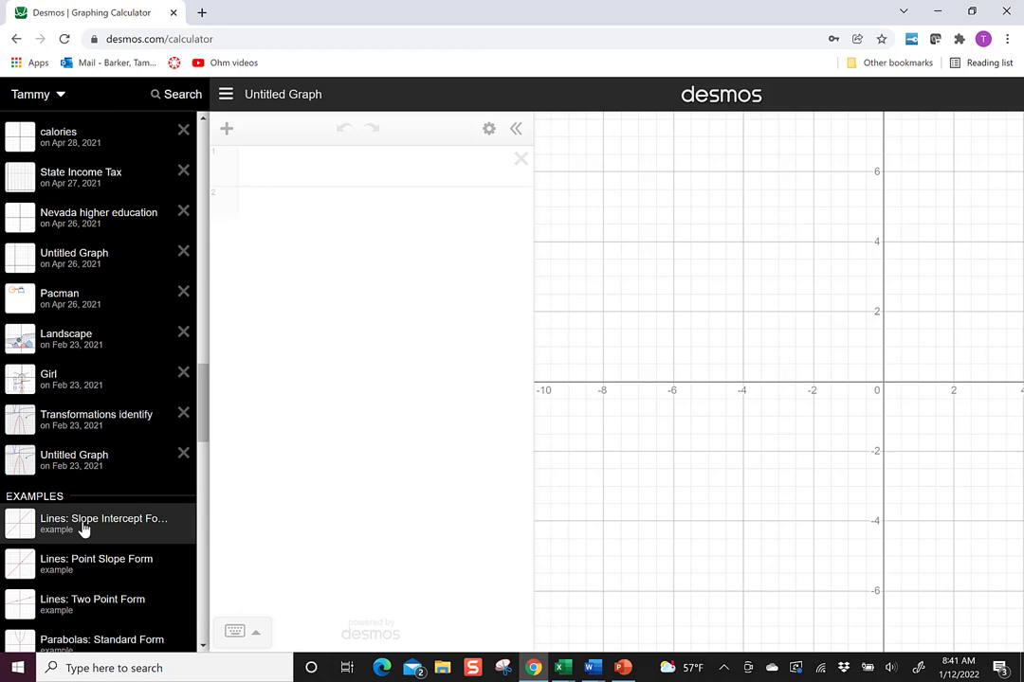
{"action": "scroll", "coordinate": [90, 524], "scroll_direction": "down", "scroll_amount": 3}
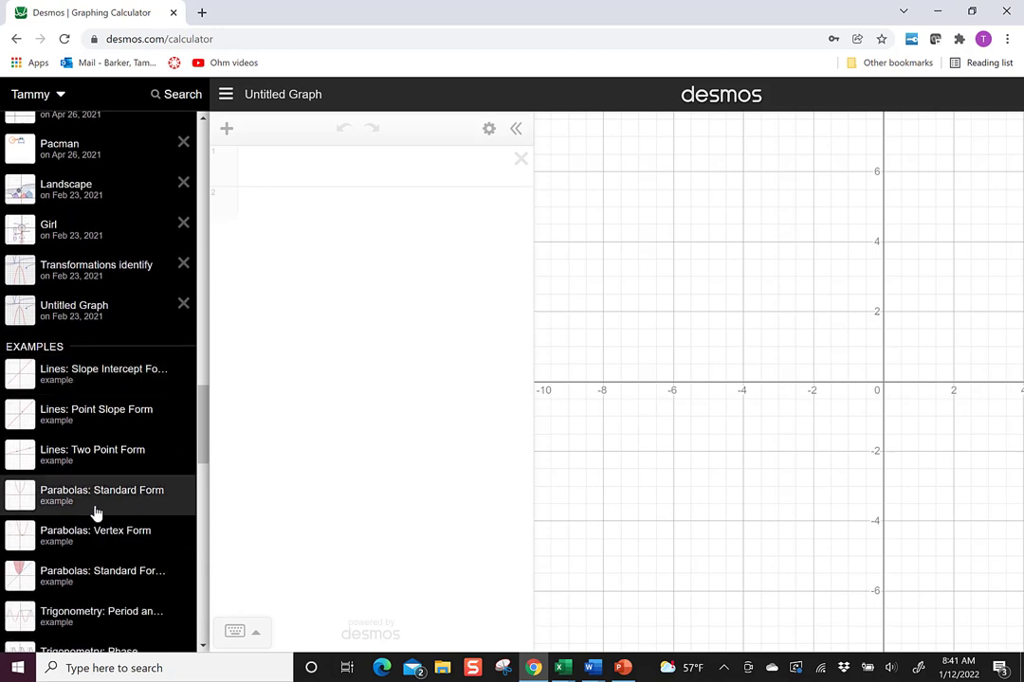
{"action": "scroll", "coordinate": [95, 512], "scroll_direction": "down", "scroll_amount": 3}
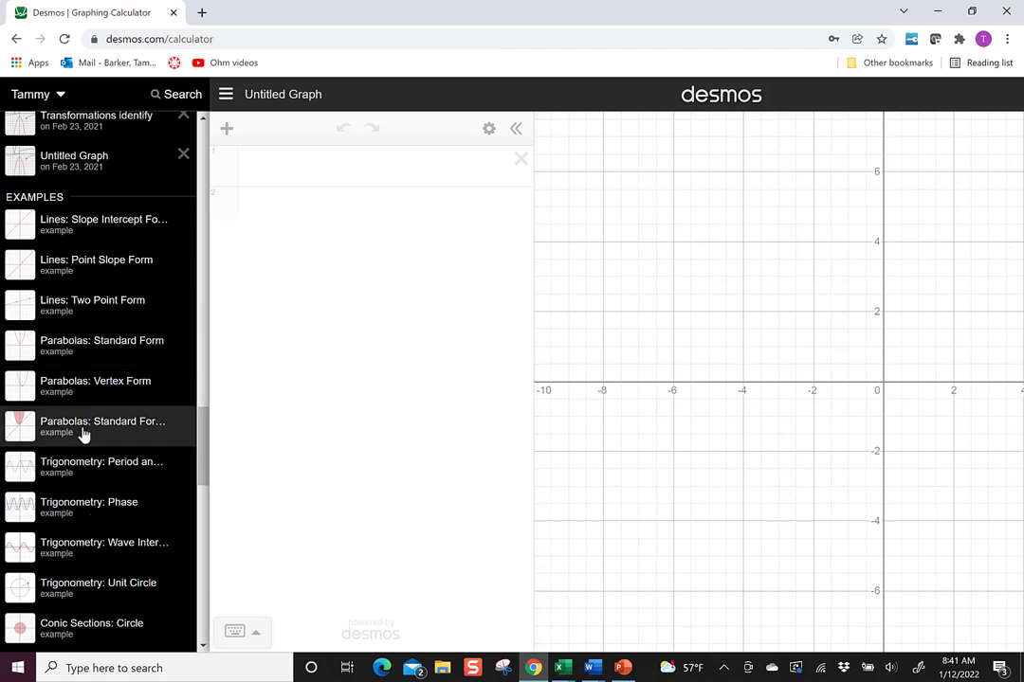
Open the Lines: Slope Intercept Form example and set its sliders to m = 0.1 and b = 4.6
{"action": "left_click", "coordinate": [97, 231]}
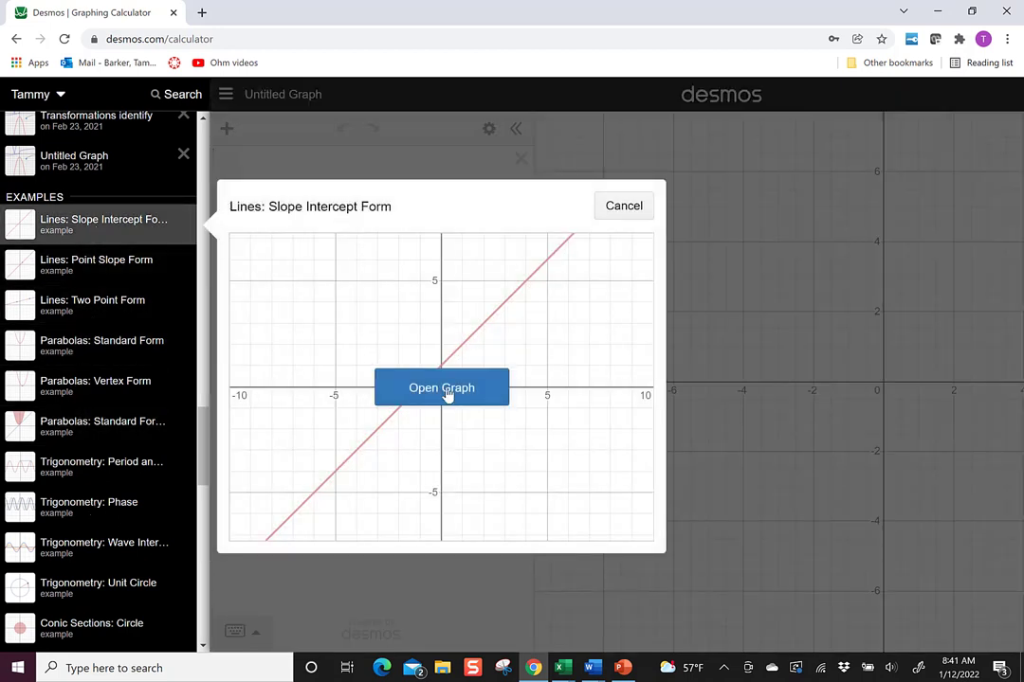
{"action": "left_click", "coordinate": [455, 397]}
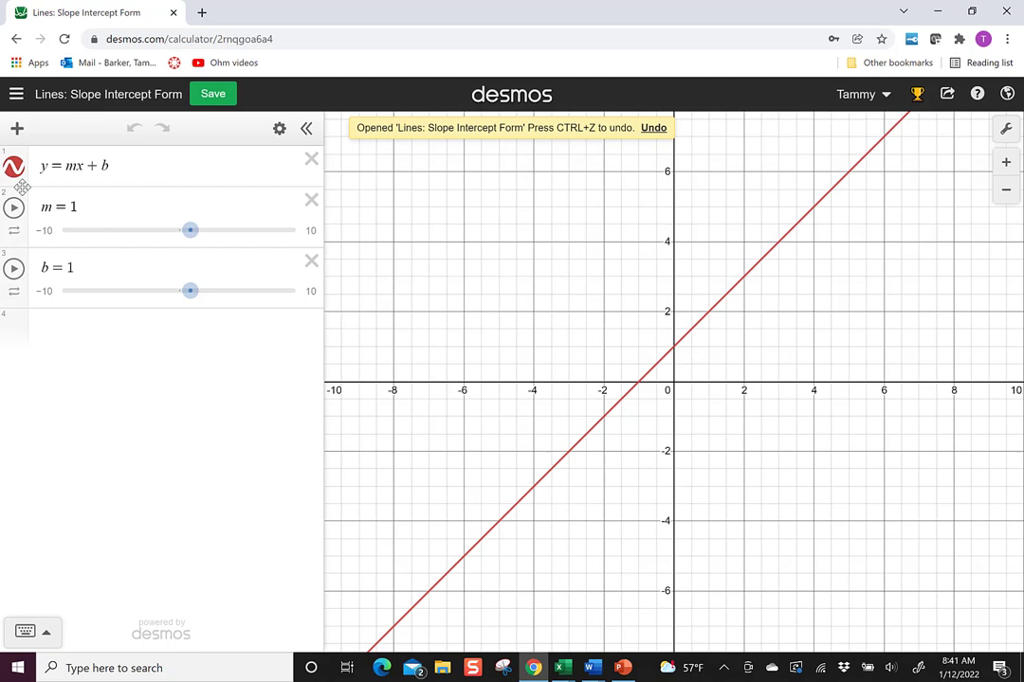
{"action": "mouse_move", "coordinate": [190, 233]}
{"action": "left_mouse_down"}
{"action": "mouse_move", "coordinate": [133, 240]}
{"action": "mouse_move", "coordinate": [221, 238]}
{"action": "mouse_move", "coordinate": [149, 238]}
{"action": "mouse_move", "coordinate": [203, 240]}
{"action": "left_mouse_up"}
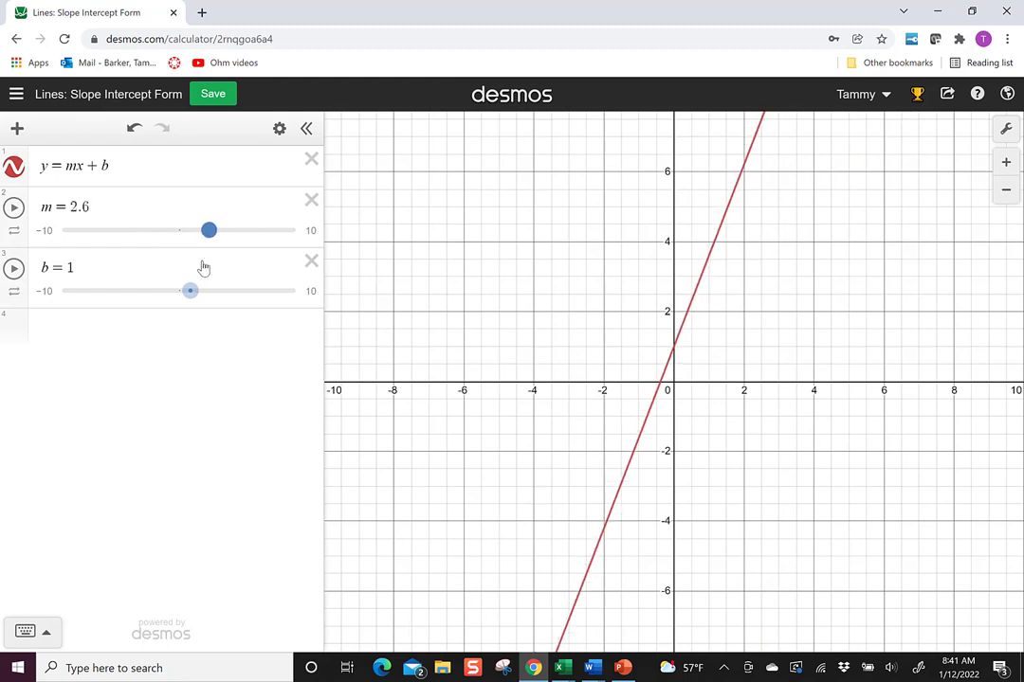
{"action": "left_click_drag", "start_coordinate": [194, 295], "coordinate": [257, 319]}
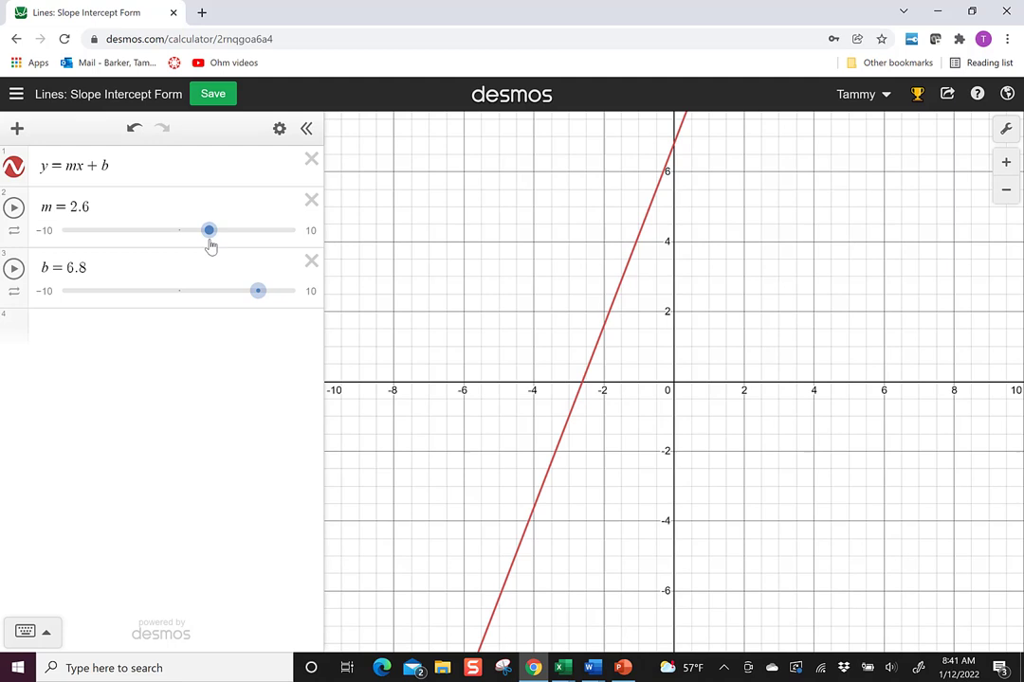
{"action": "left_click_drag", "start_coordinate": [211, 243], "coordinate": [179, 249]}
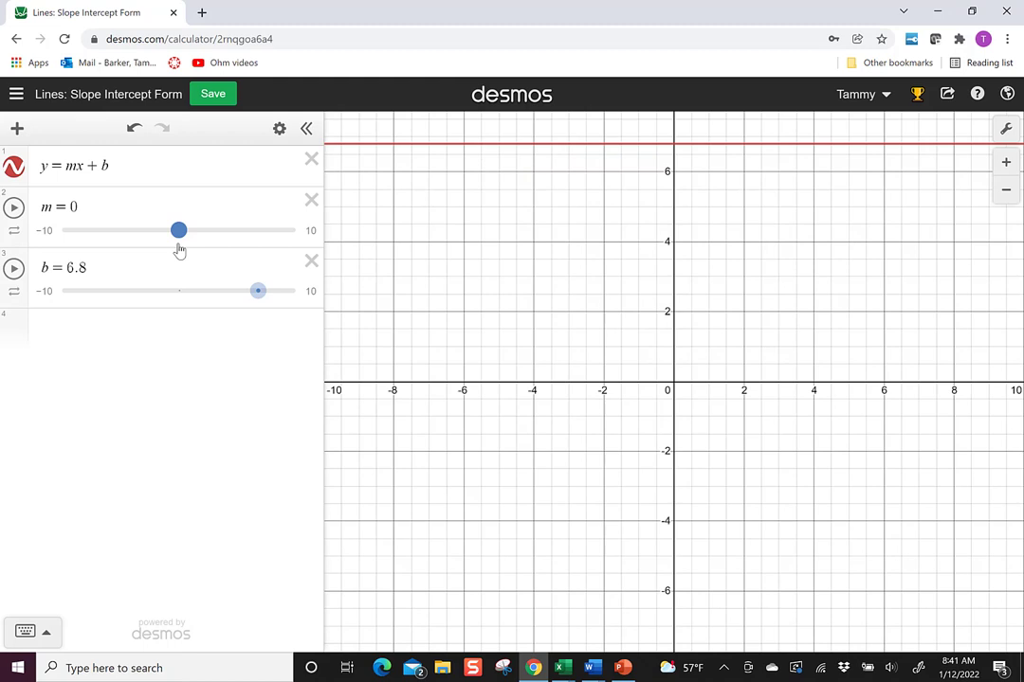
{"action": "key", "text": "ctrl+z"}
{"action": "key", "text": "ctrl+z"}
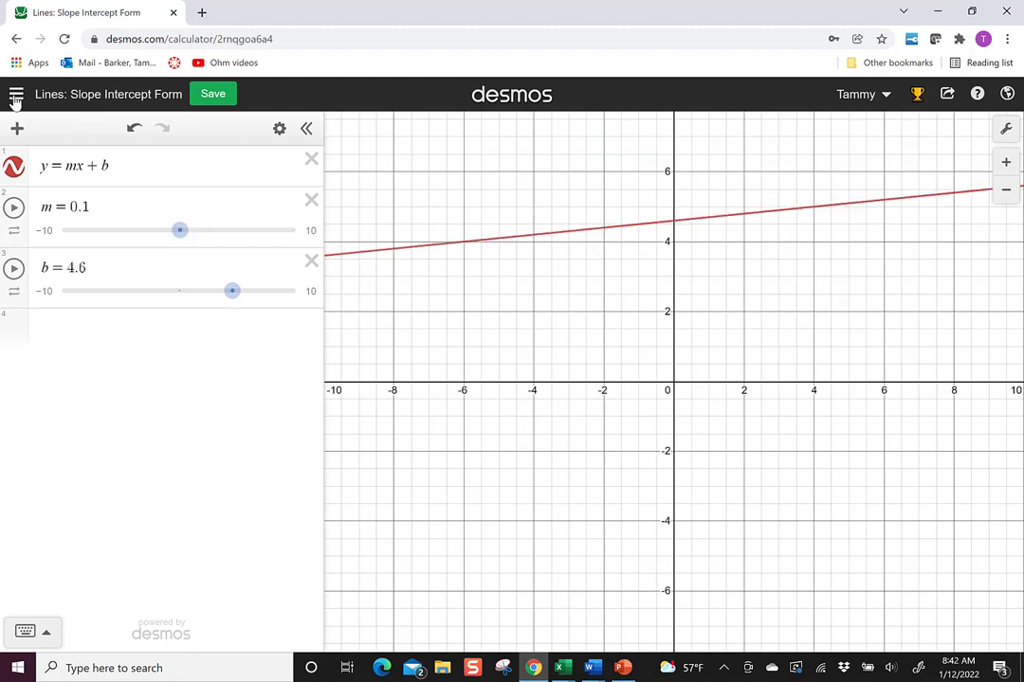
Replace the slope-intercept example with a new blank Untitled Graph from the graph list
{"action": "left_click", "coordinate": [16, 95]}
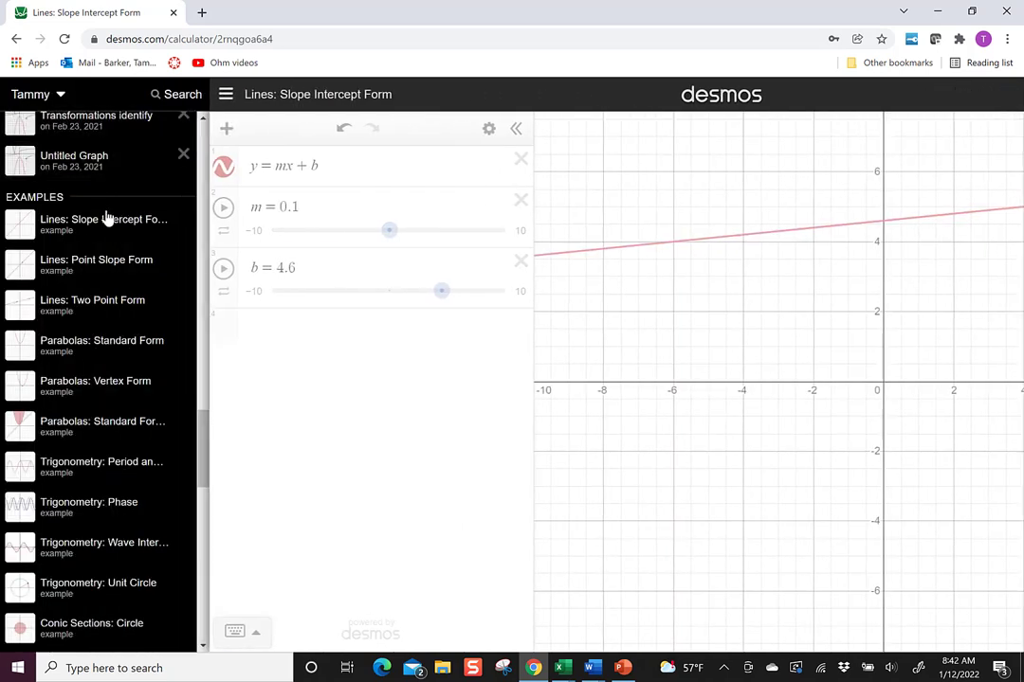
{"action": "scroll", "coordinate": [105, 217], "scroll_direction": "up", "scroll_amount": 15}
{"action": "scroll", "coordinate": [112, 219], "scroll_direction": "up", "scroll_amount": 5}
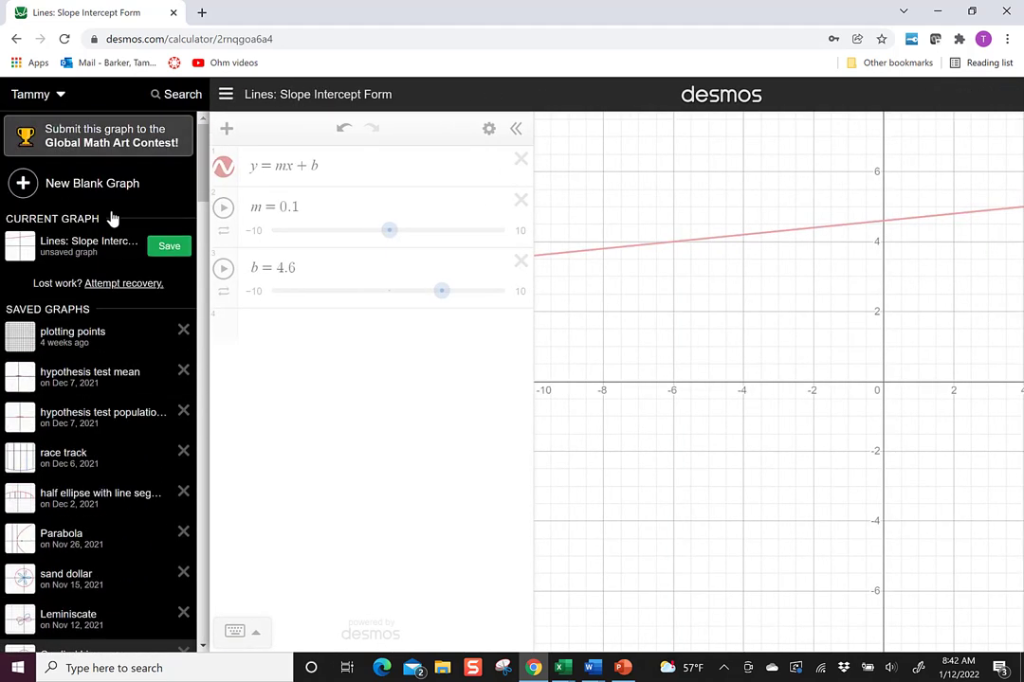
{"action": "left_click", "coordinate": [86, 188]}
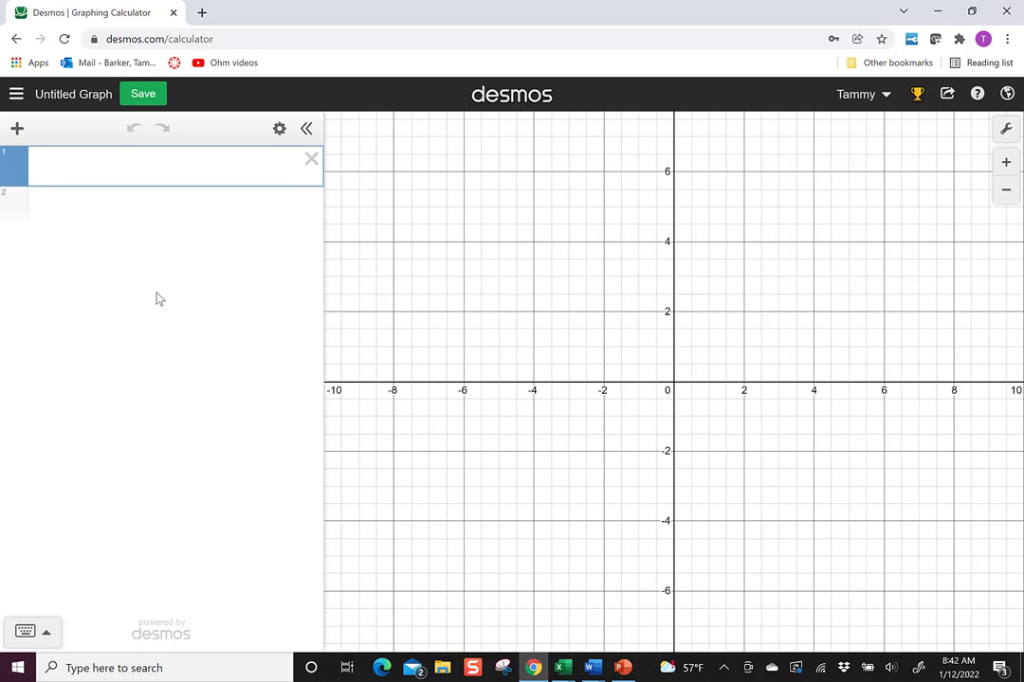
Enter the equation y = a(x−h)^2 + k on line 1
{"action": "type", "text": "y=a(x"}
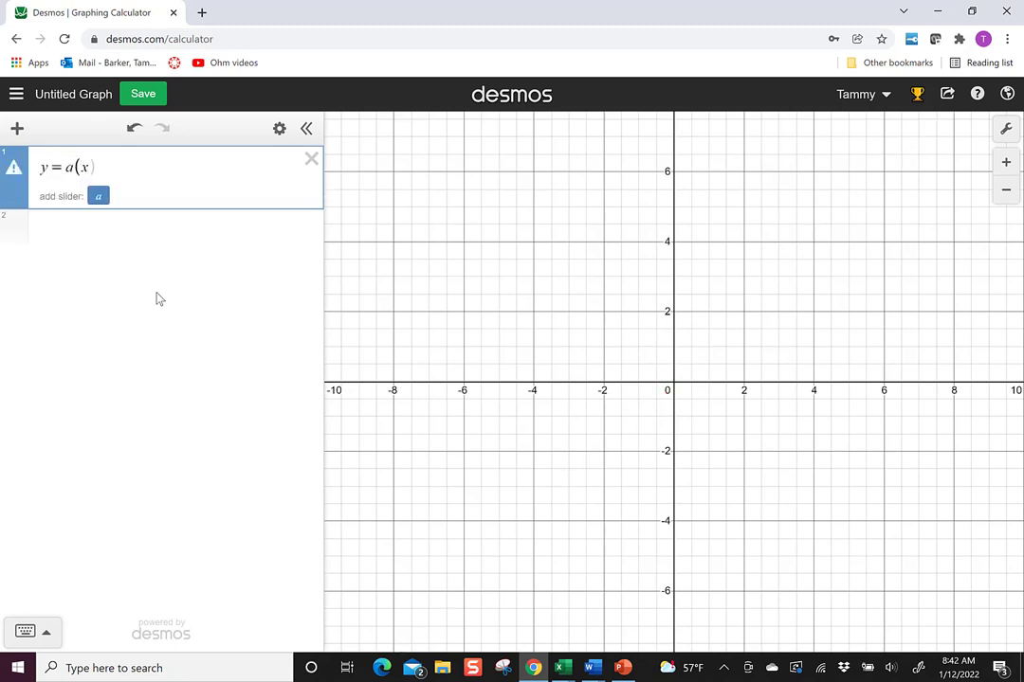
{"action": "type", "text": "-h)"}
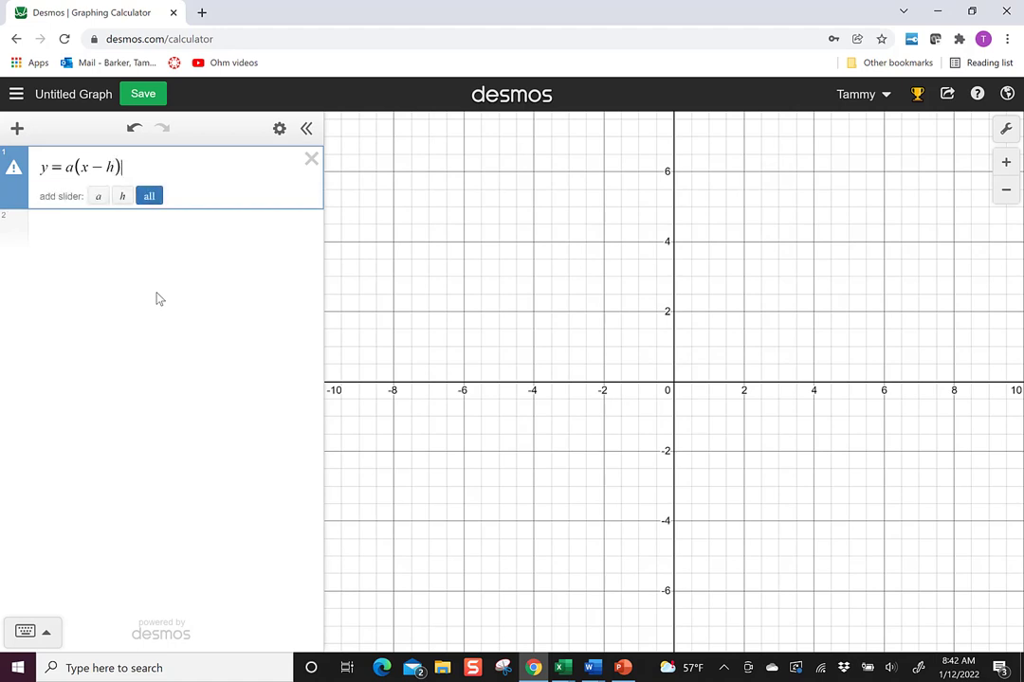
{"action": "type", "text": "^2"}
{"action": "key", "text": "Right"}
{"action": "type", "text": "+ "}
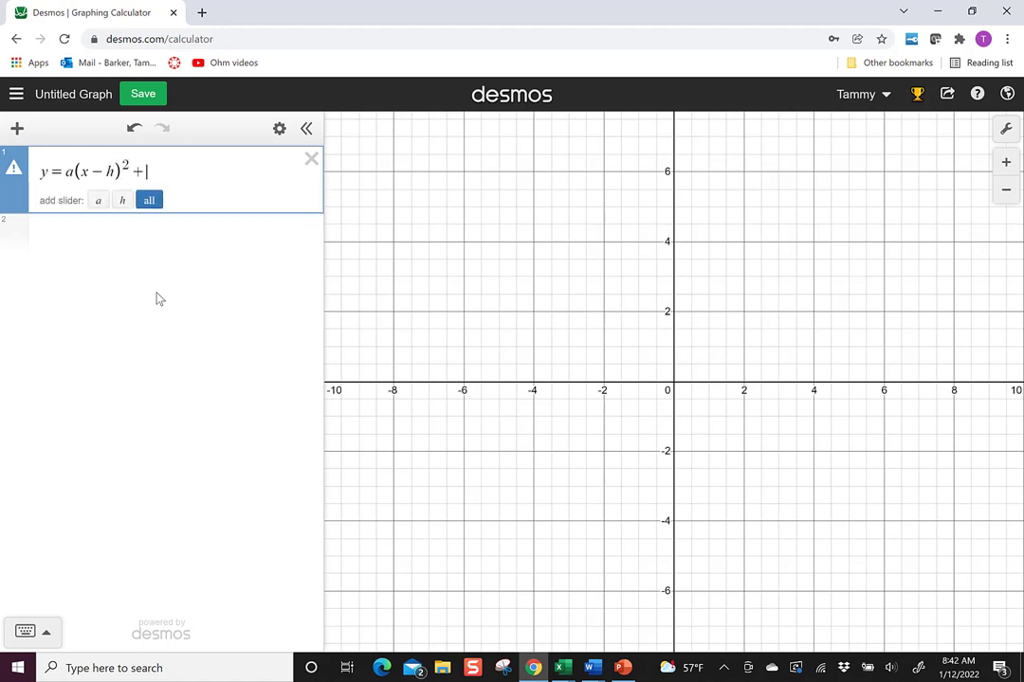
{"action": "type", "text": "k"}
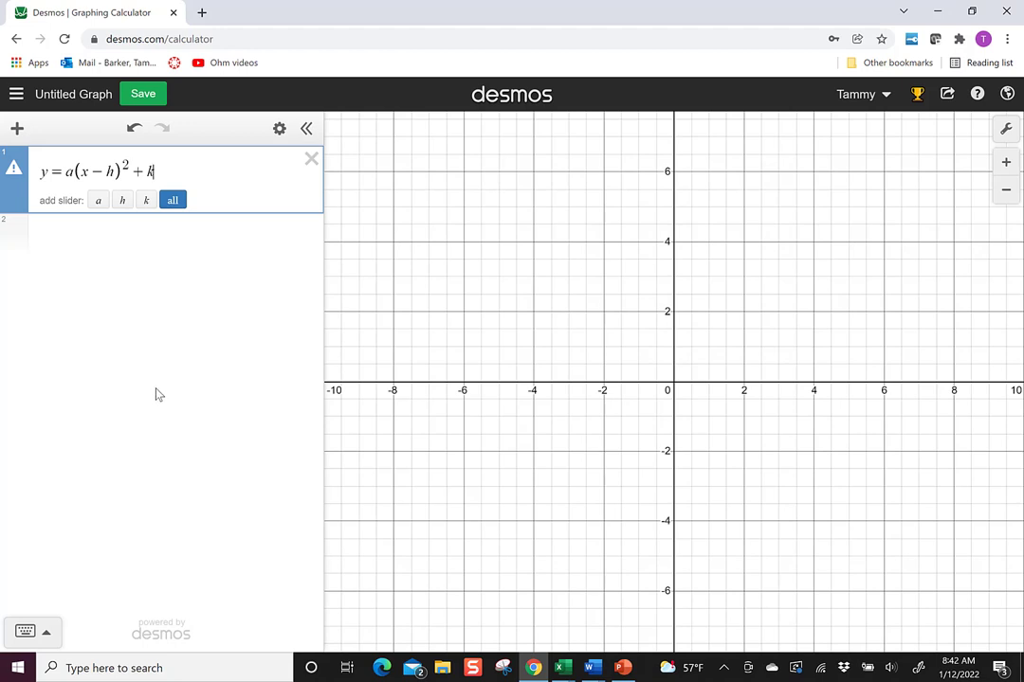
Add sliders for a, h and k and set them to 2.5, 3.6 and 0.2
{"action": "left_click", "coordinate": [174, 201]}
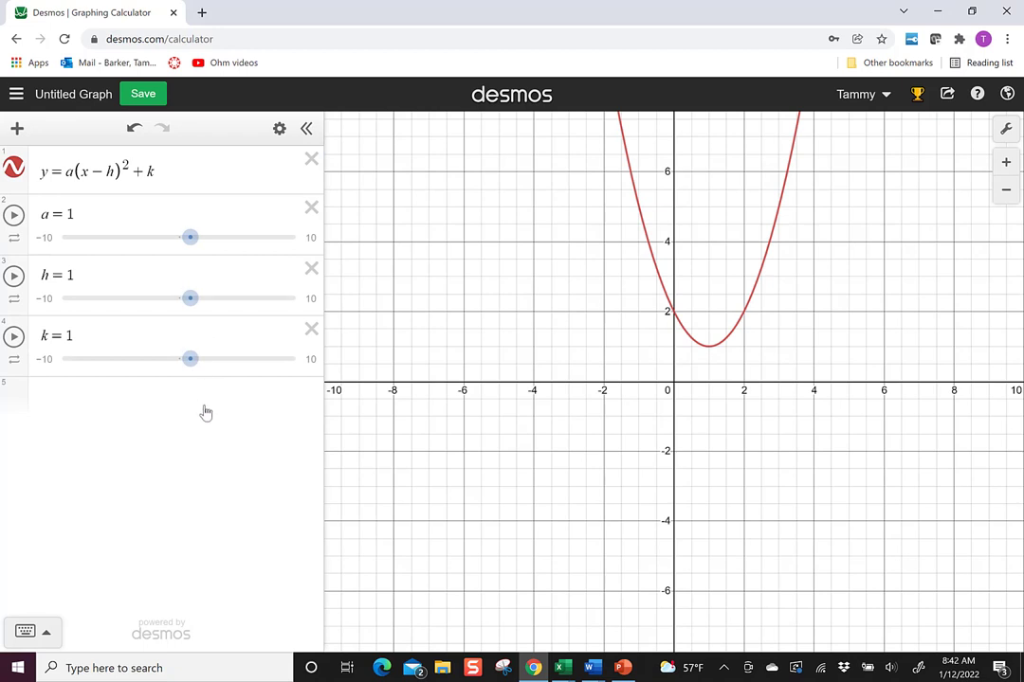
{"action": "mouse_move", "coordinate": [189, 242]}
{"action": "left_mouse_down"}
{"action": "mouse_move", "coordinate": [151, 249]}
{"action": "mouse_move", "coordinate": [206, 247]}
{"action": "left_mouse_up"}
{"action": "left_click_drag", "start_coordinate": [189, 316], "coordinate": [181, 377]}
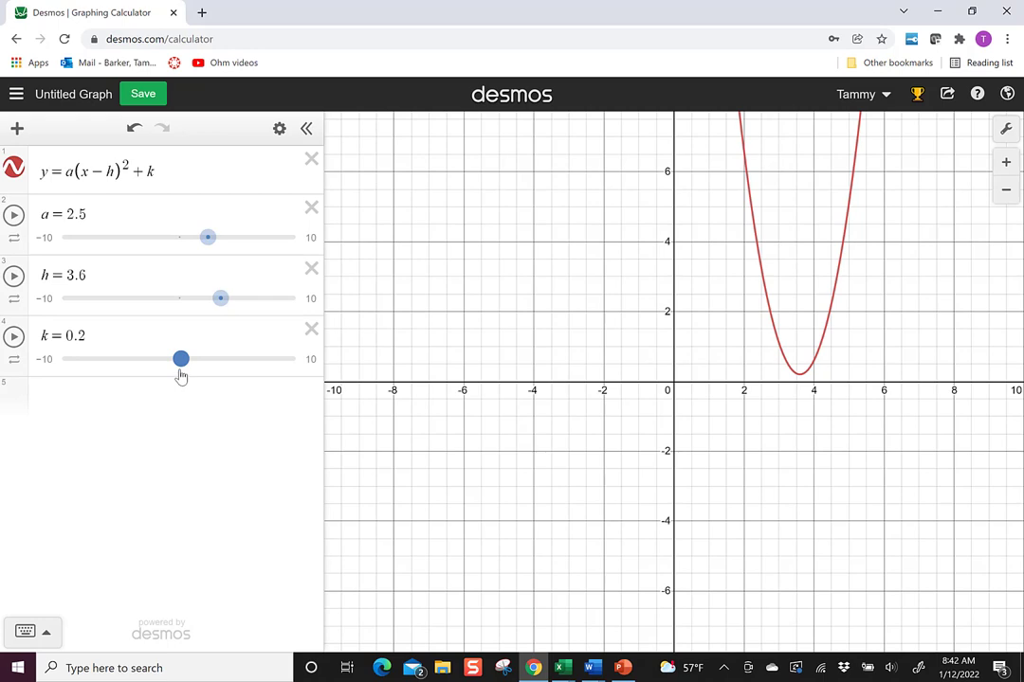
Save the graph to the account under the title 'parabola with sliders'
{"action": "left_click", "coordinate": [148, 103]}
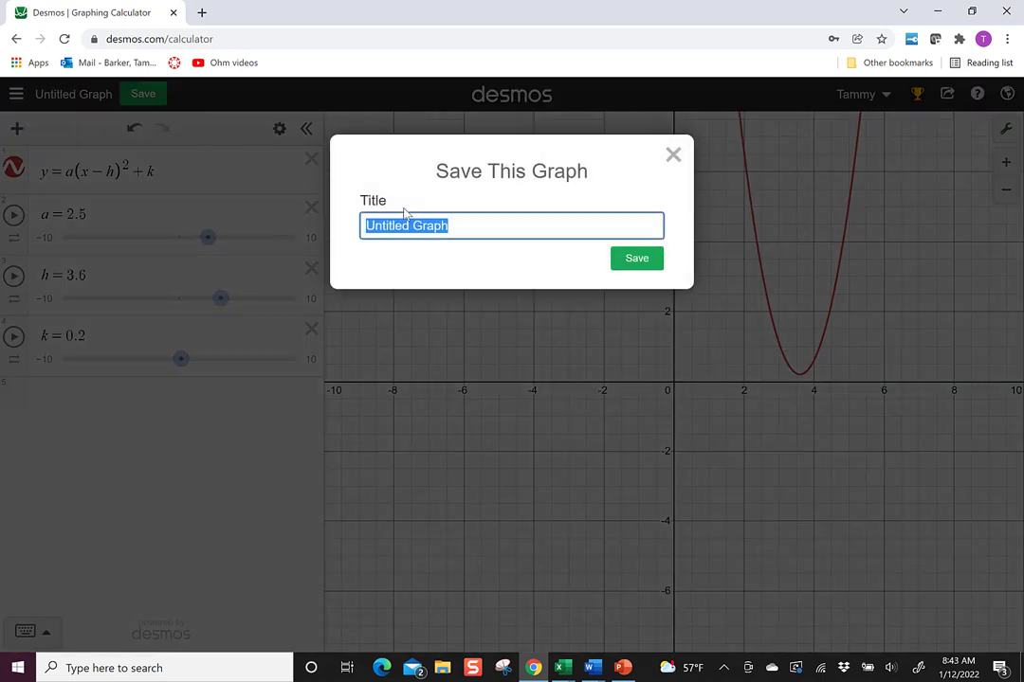
{"action": "key", "text": "BackSpace"}
{"action": "type", "text": "parabola with sliders"}
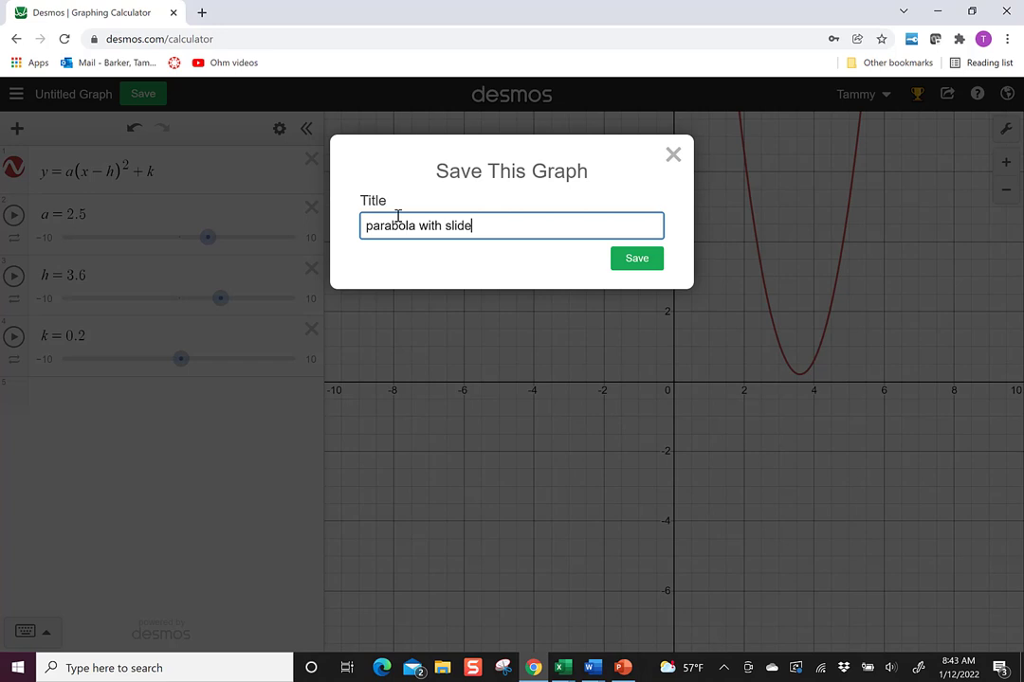
{"action": "left_click", "coordinate": [640, 261]}
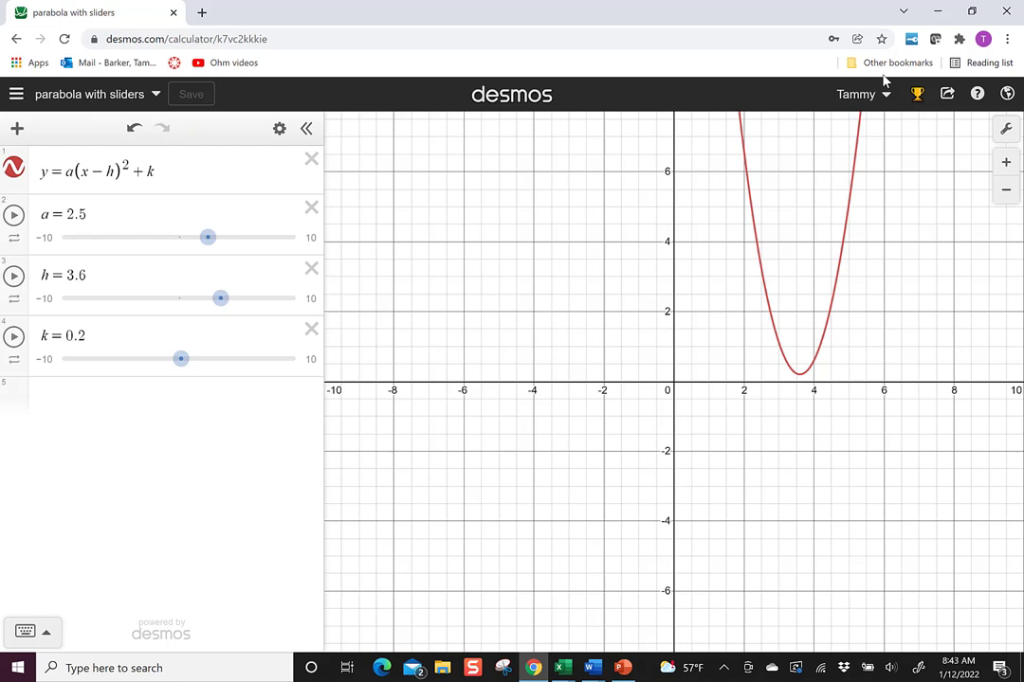
Copy the shareable link for the 'parabola with sliders' graph and close the share popup
{"action": "left_click", "coordinate": [947, 102]}
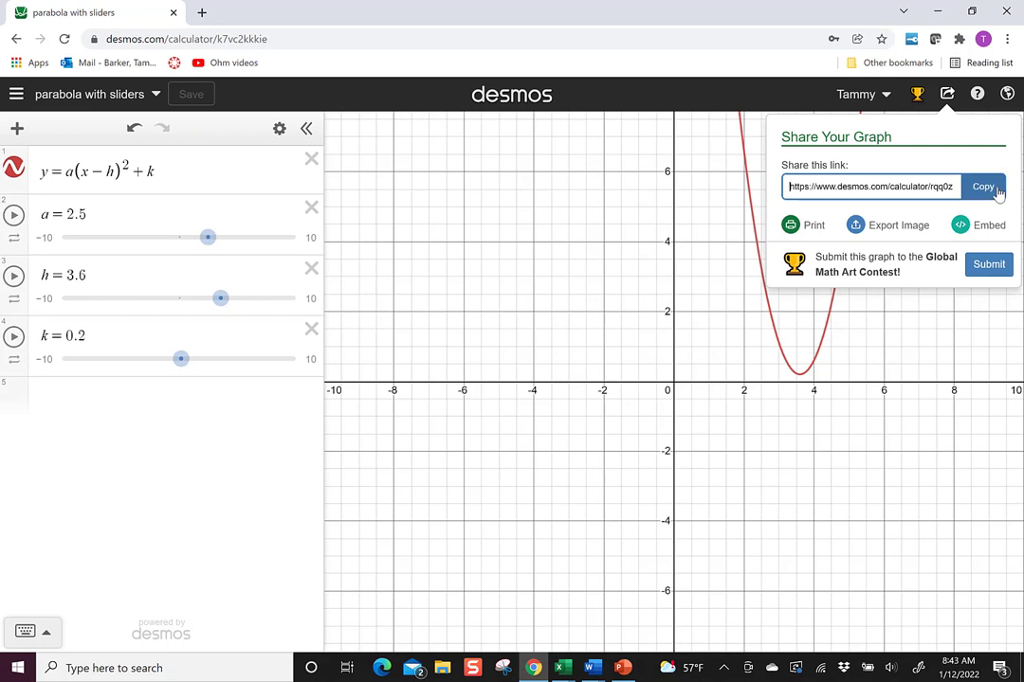
{"action": "left_click", "coordinate": [983, 187]}
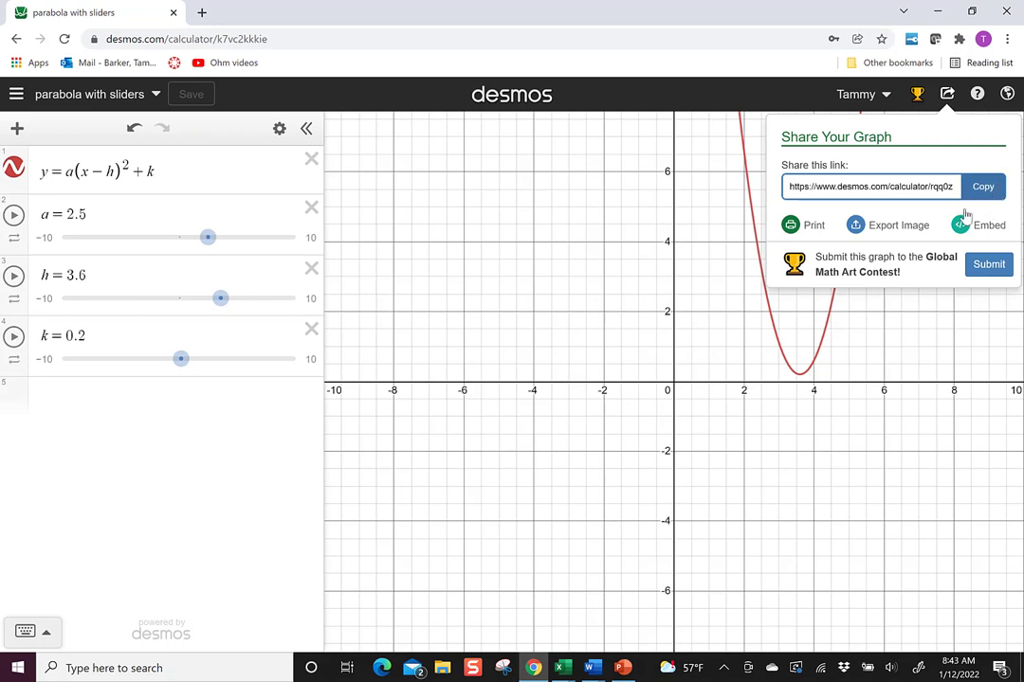
{"action": "left_click", "coordinate": [342, 327]}
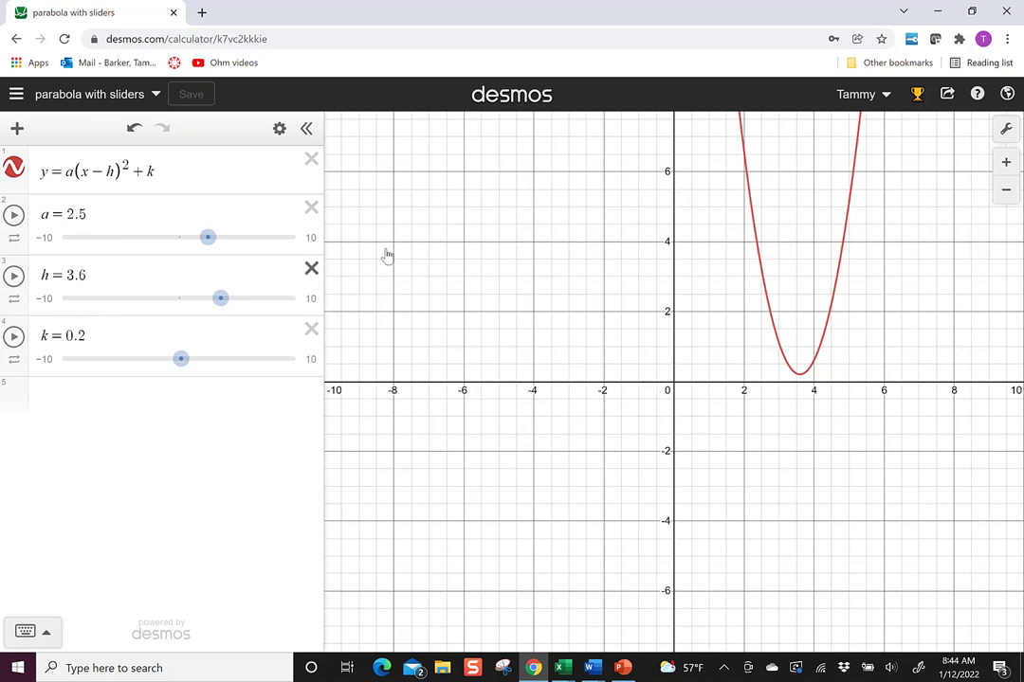
{"action": "left_click", "coordinate": [946, 98]}
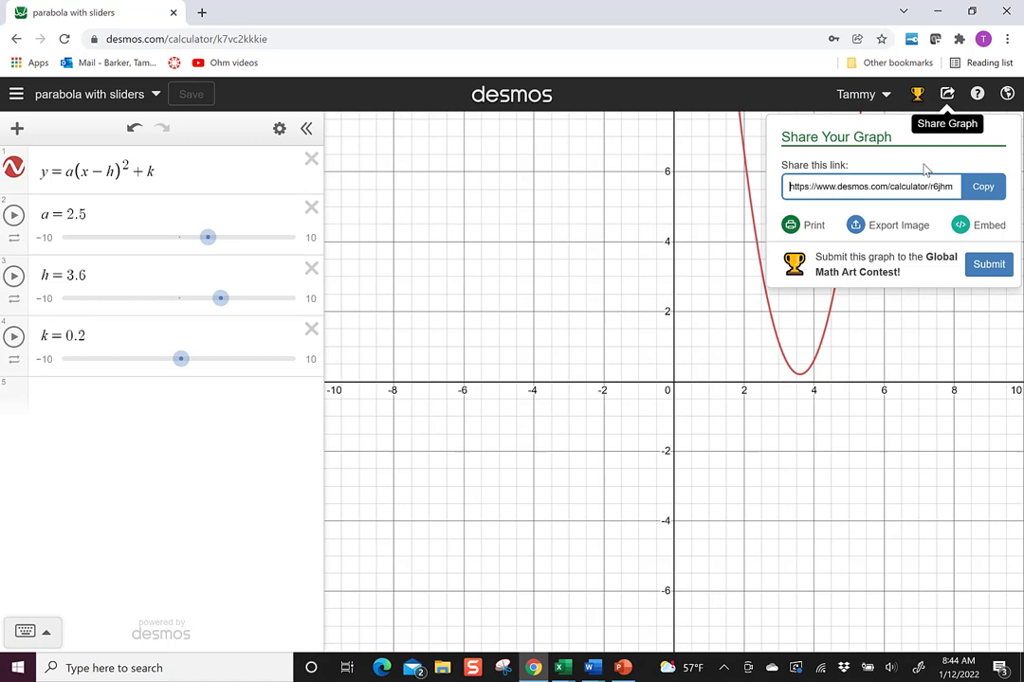
{"action": "left_click", "coordinate": [901, 226]}
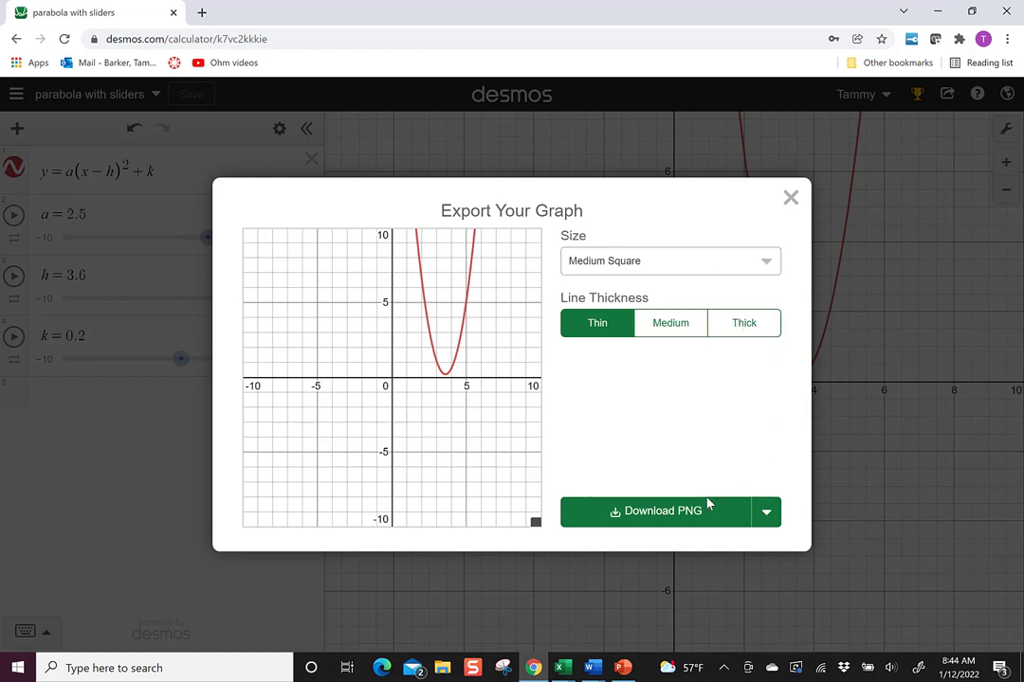
{"action": "left_click", "coordinate": [923, 300]}
{"action": "left_click", "coordinate": [946, 94]}
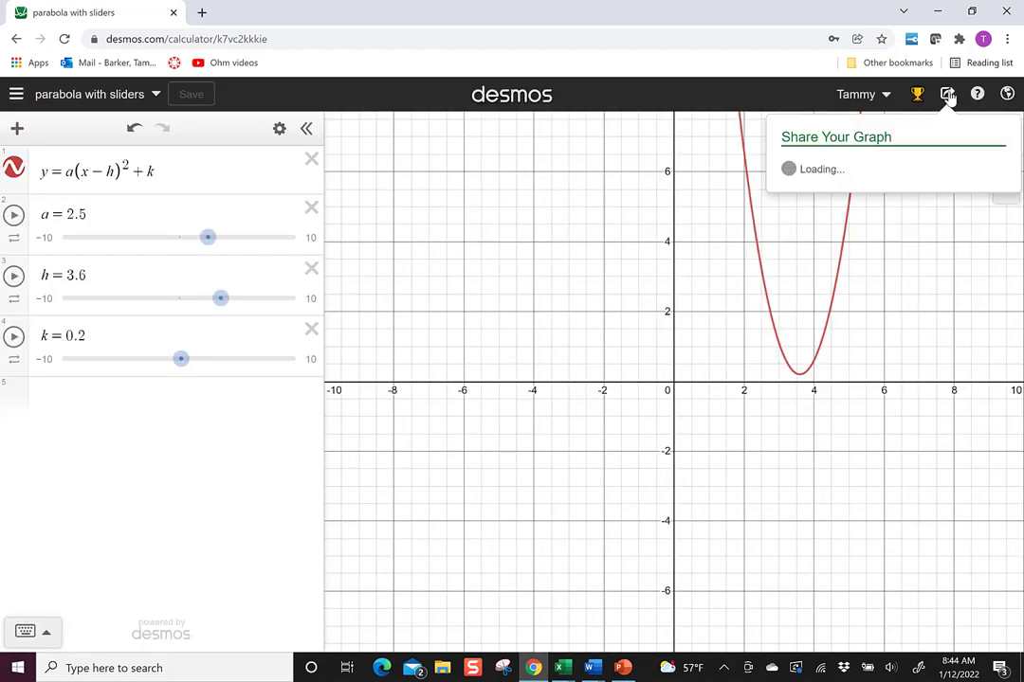
{"action": "left_click", "coordinate": [987, 226]}
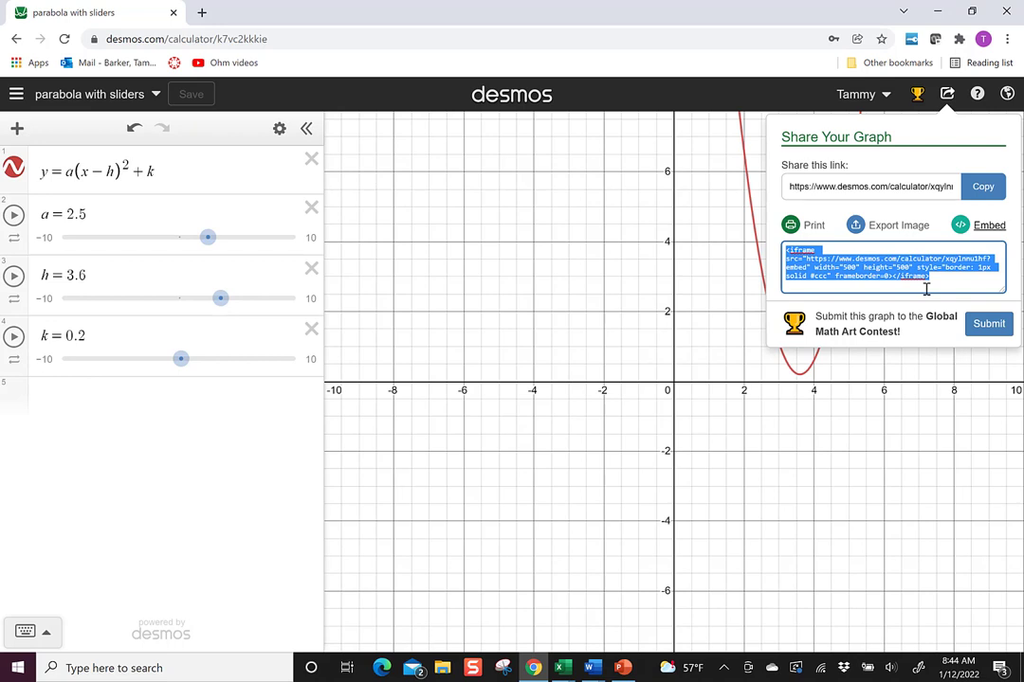
{"action": "left_click", "coordinate": [676, 277]}
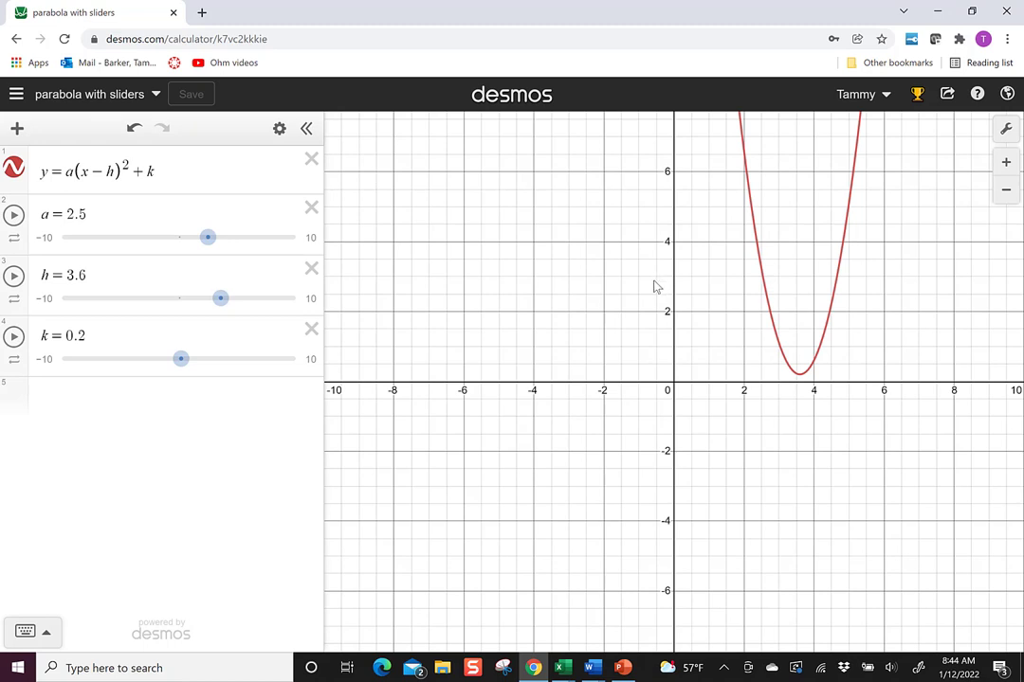
Start a new blank graph, then scroll the saved-graphs list down to the McDonalds graphs
{"action": "left_click", "coordinate": [16, 96]}
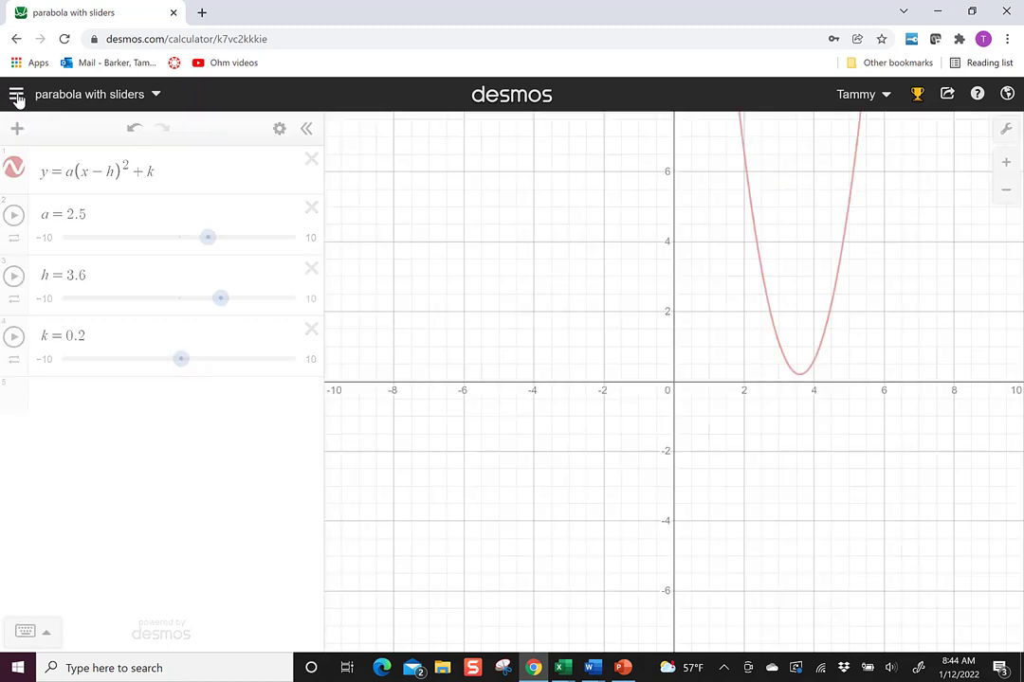
{"action": "left_click", "coordinate": [91, 182]}
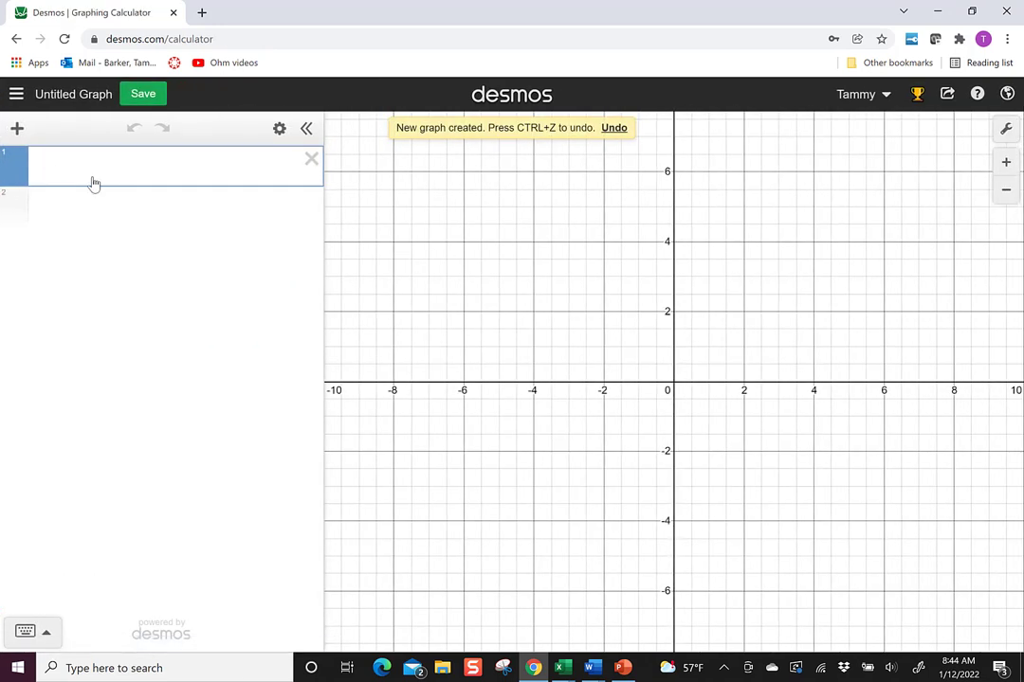
{"action": "left_click", "coordinate": [16, 94]}
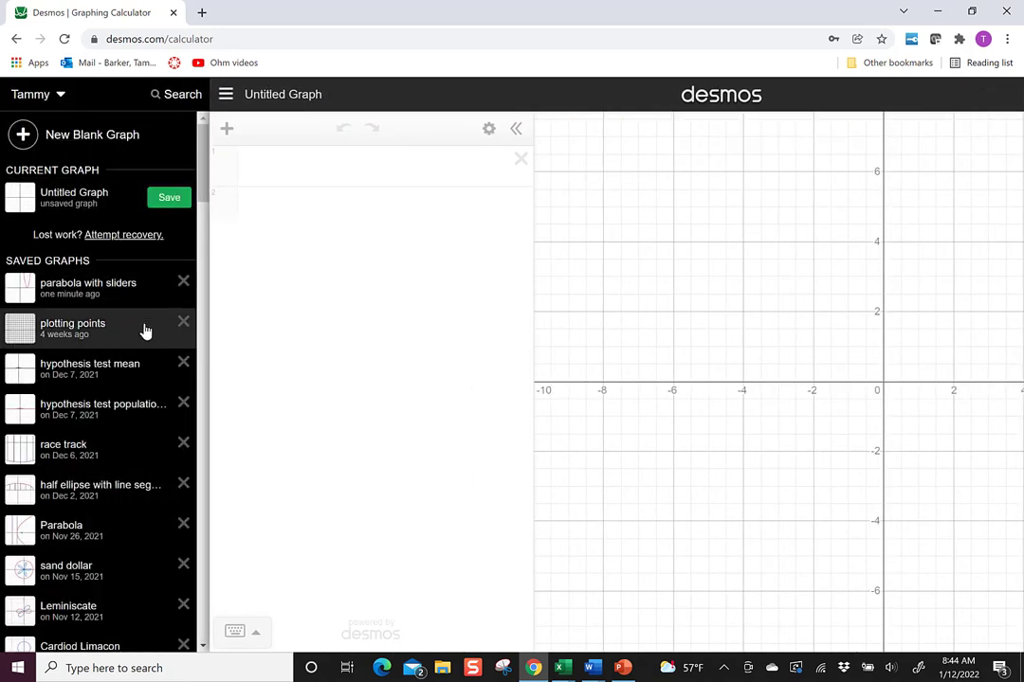
{"action": "scroll", "coordinate": [144, 331], "scroll_direction": "down", "scroll_amount": 1}
{"action": "scroll", "coordinate": [144, 331], "scroll_direction": "down", "scroll_amount": 1}
{"action": "scroll", "coordinate": [144, 331], "scroll_direction": "down", "scroll_amount": 1}
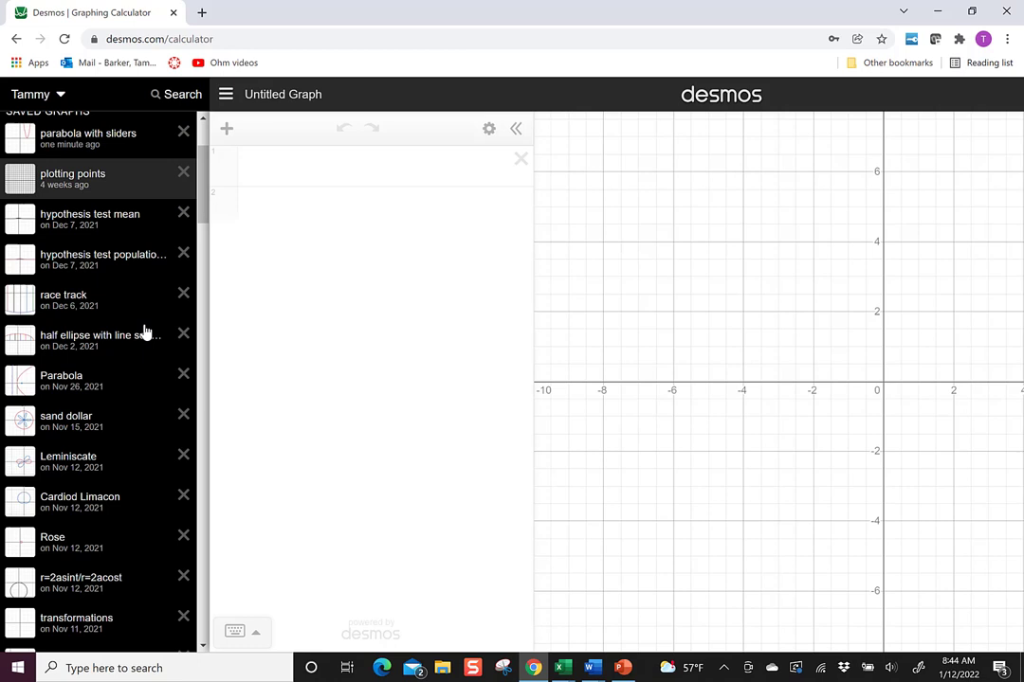
{"action": "scroll", "coordinate": [144, 330], "scroll_direction": "down", "scroll_amount": 3}
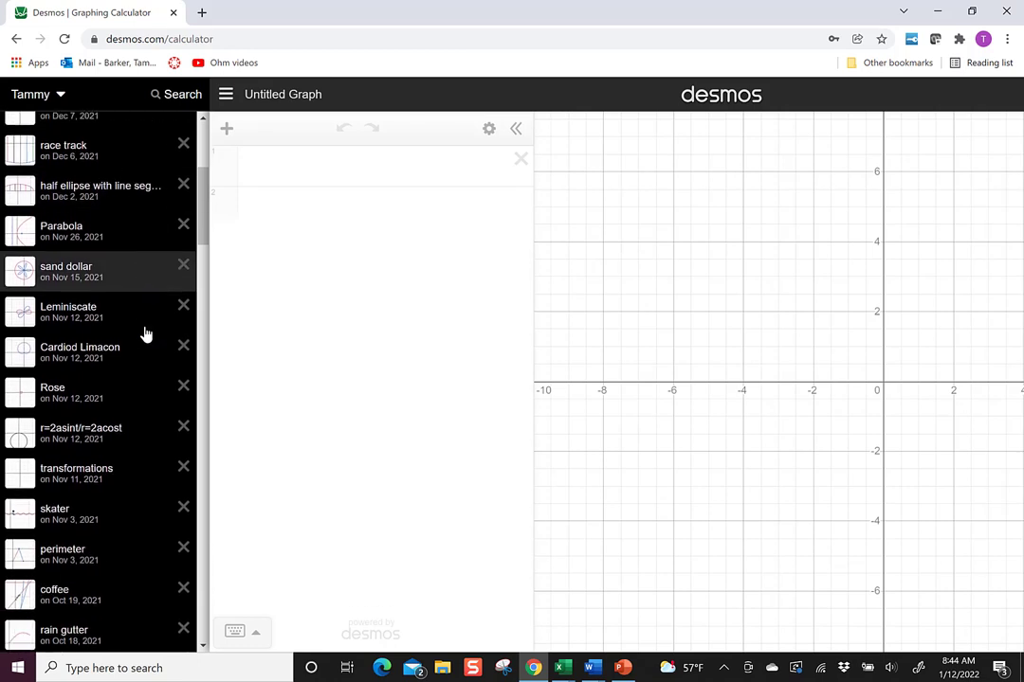
{"action": "scroll", "coordinate": [145, 334], "scroll_direction": "down", "scroll_amount": 2}
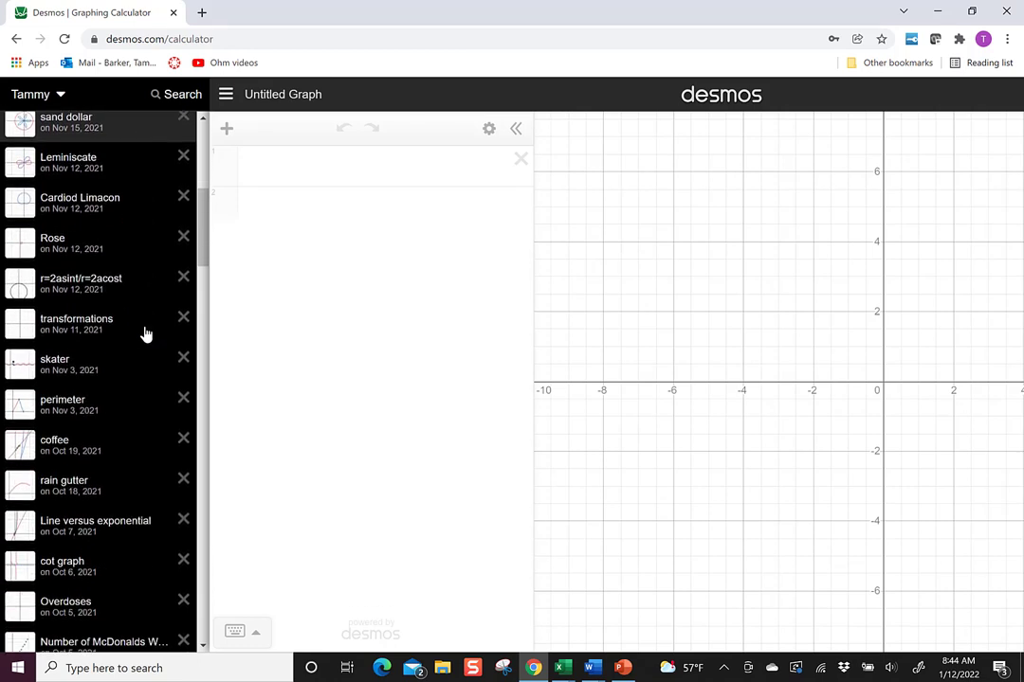
{"action": "scroll", "coordinate": [145, 333], "scroll_direction": "down", "scroll_amount": 2}
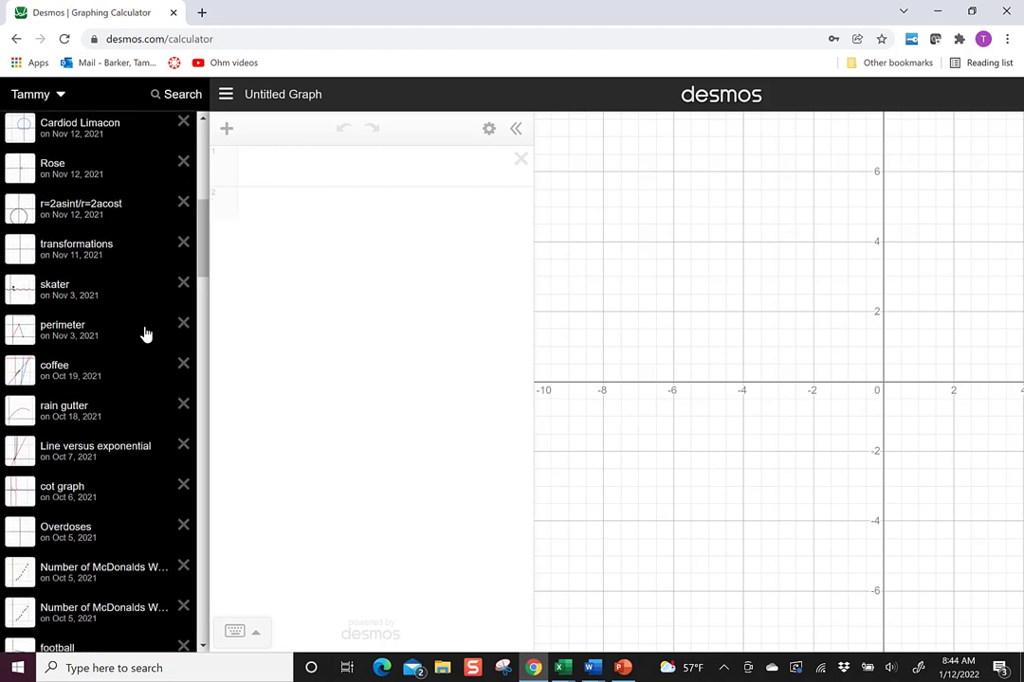
{"action": "scroll", "coordinate": [145, 334], "scroll_direction": "down", "scroll_amount": 2}
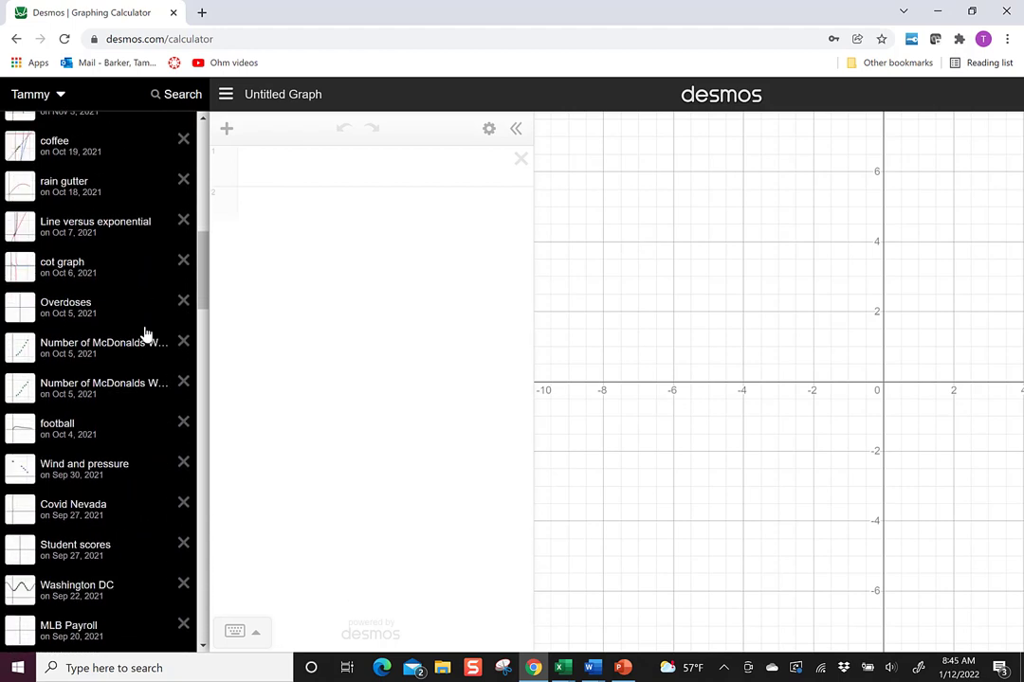
Preview and open the saved 'Number of McDonalds Worldwide' graph with its eight-point data table
{"action": "left_click", "coordinate": [128, 348]}
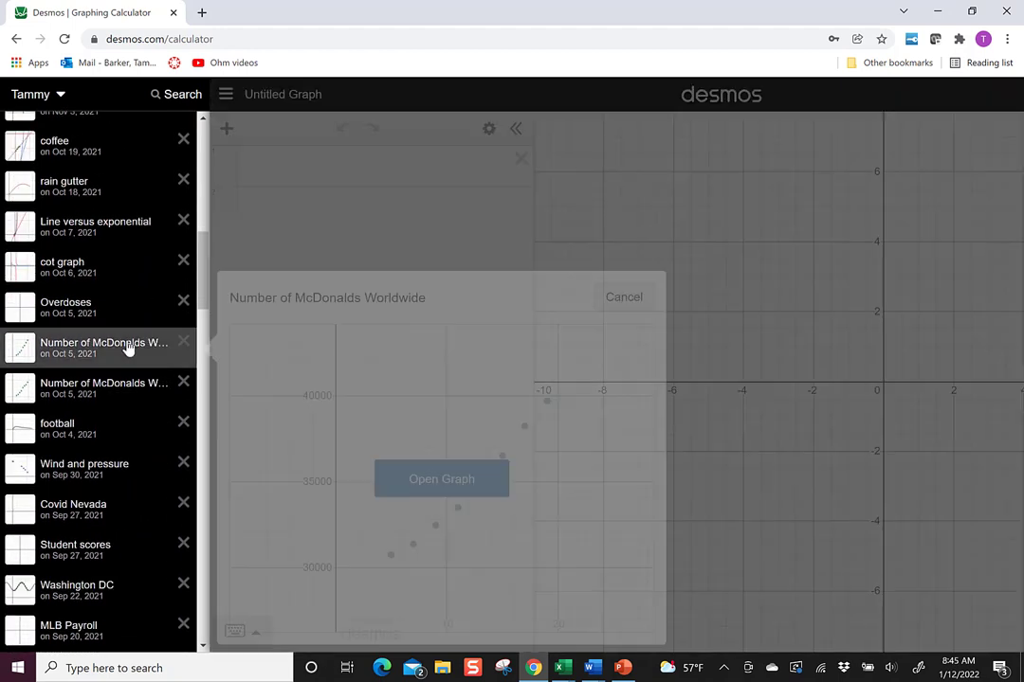
{"action": "left_click", "coordinate": [465, 484]}
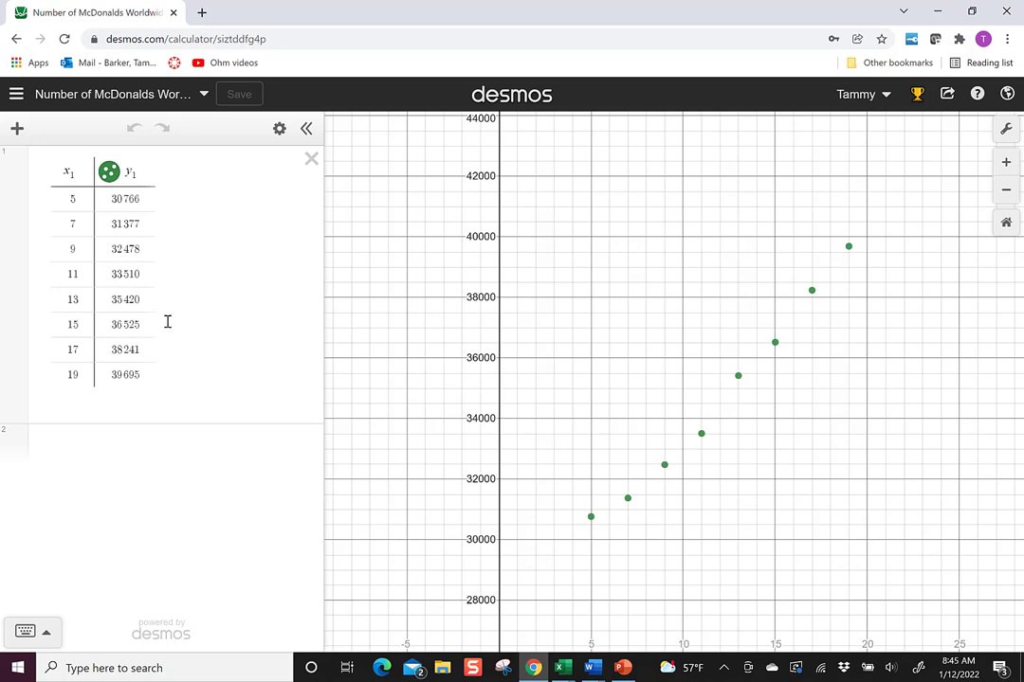
Add the regression y1 ~ ax1 + b, define N(x) = ax + b, and evaluate N(20)
{"action": "left_click", "coordinate": [182, 449]}
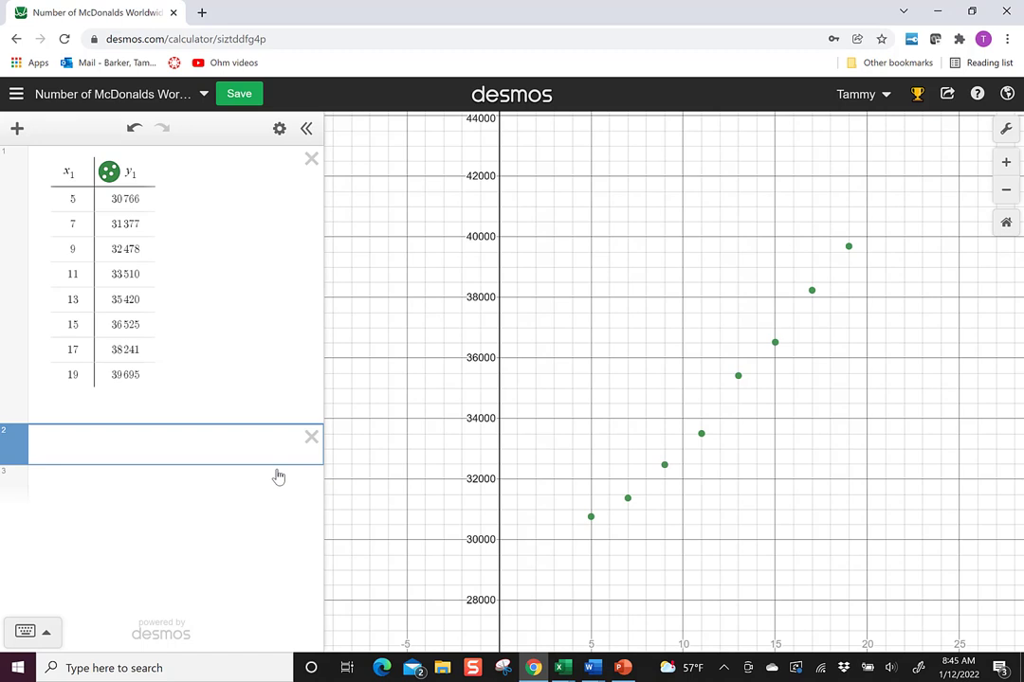
{"action": "type", "text": "y1"}
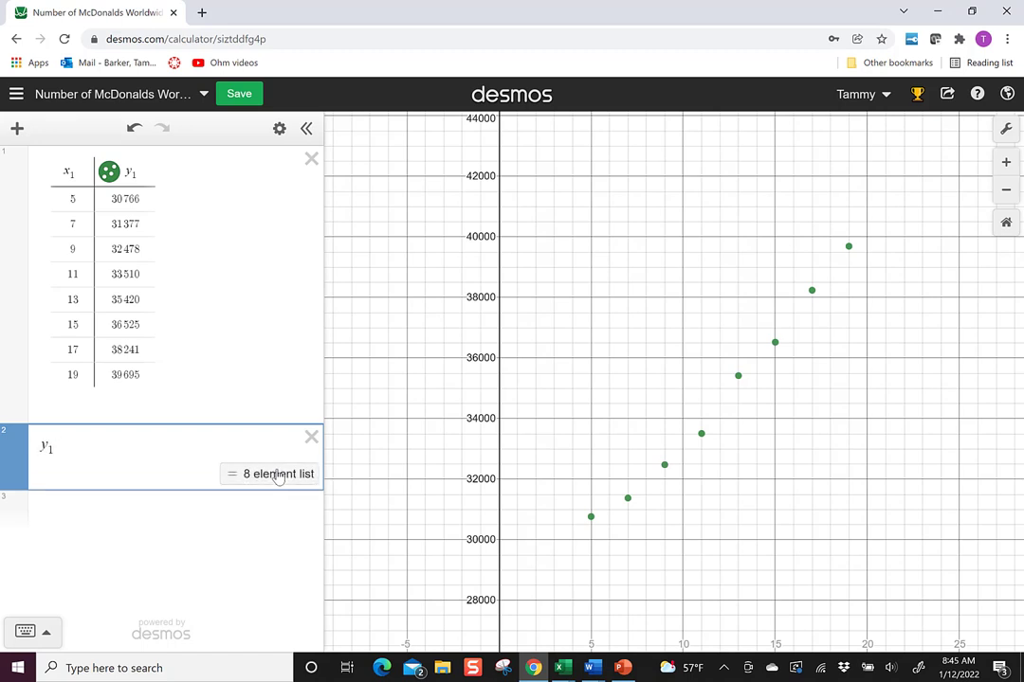
{"action": "type", "text": " ~ ax"}
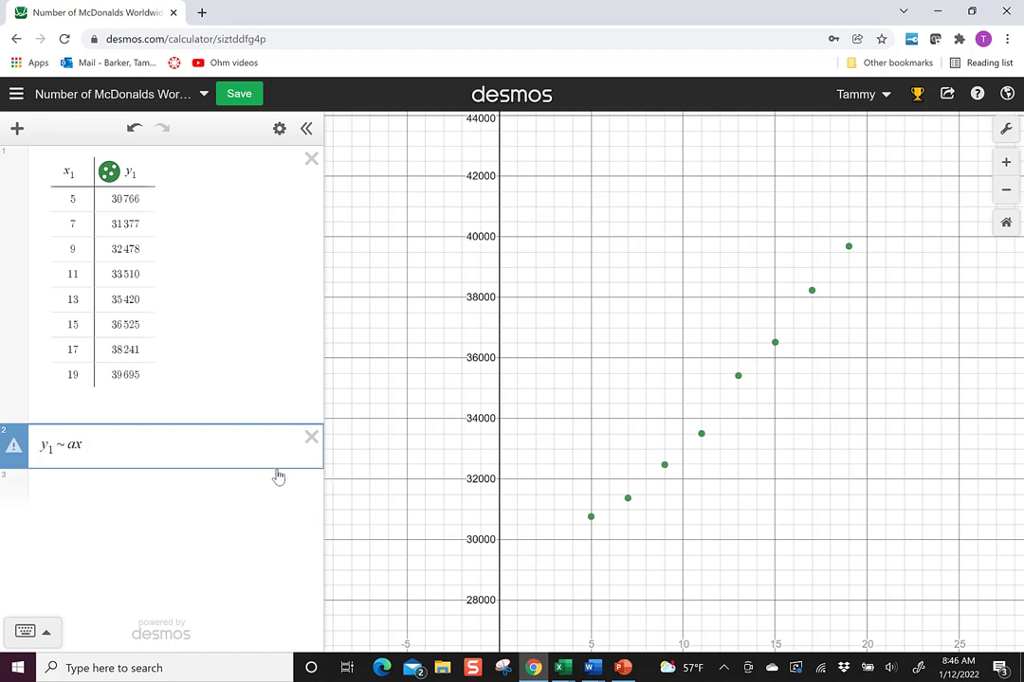
{"action": "type", "text": "1 + b"}
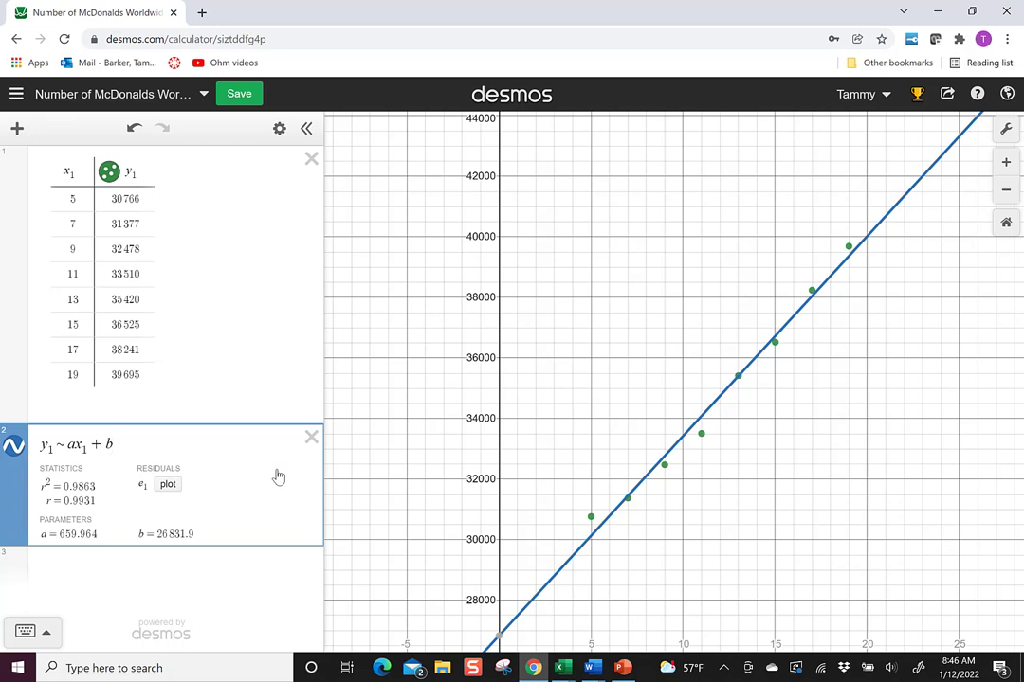
{"action": "left_click", "coordinate": [152, 599]}
{"action": "type", "text": "N(x)"}
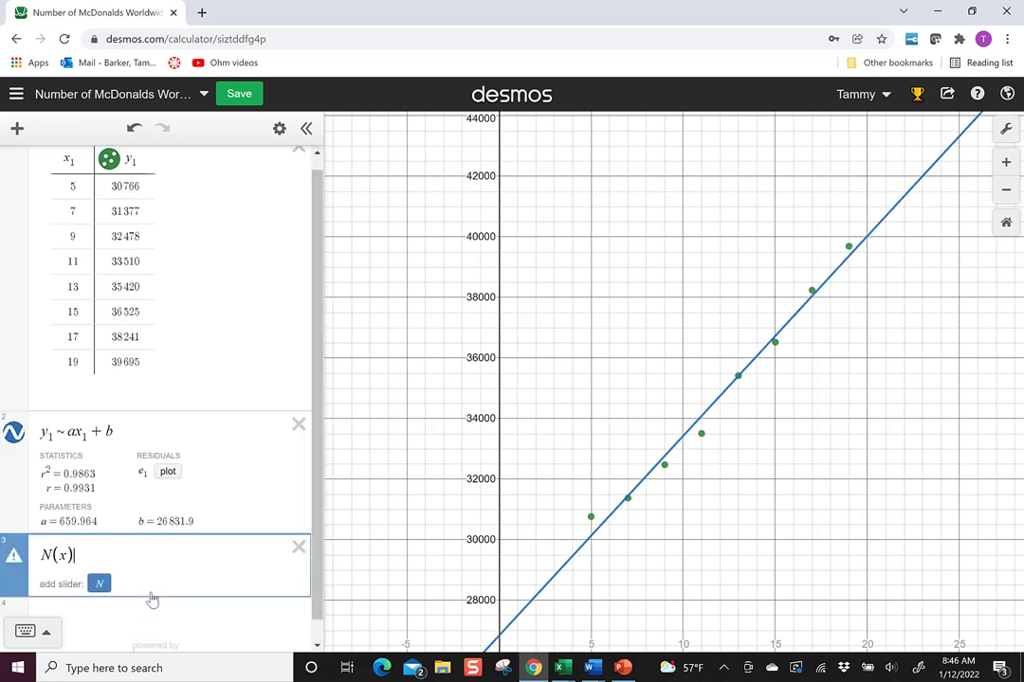
{"action": "type", "text": " = ax + b"}
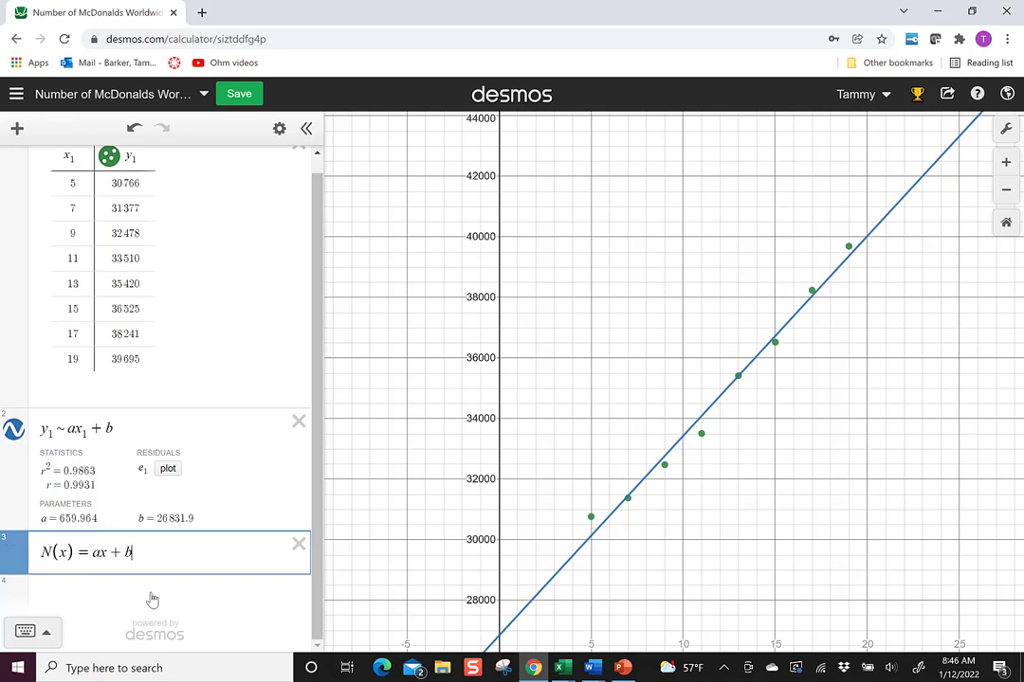
{"action": "key", "text": "Return"}
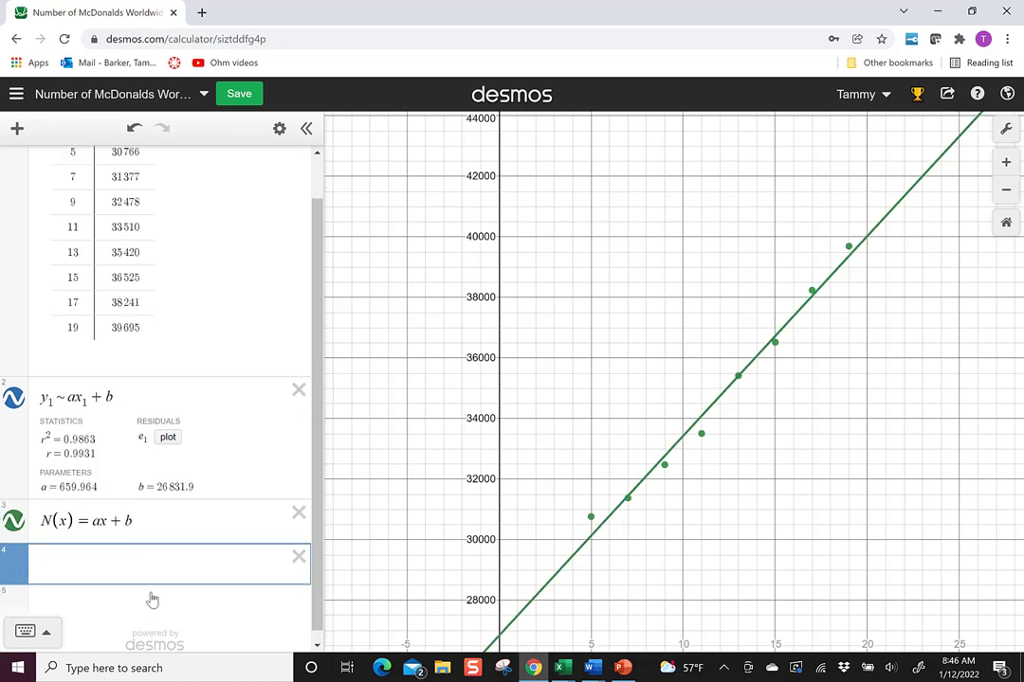
{"action": "type", "text": "N(20"}
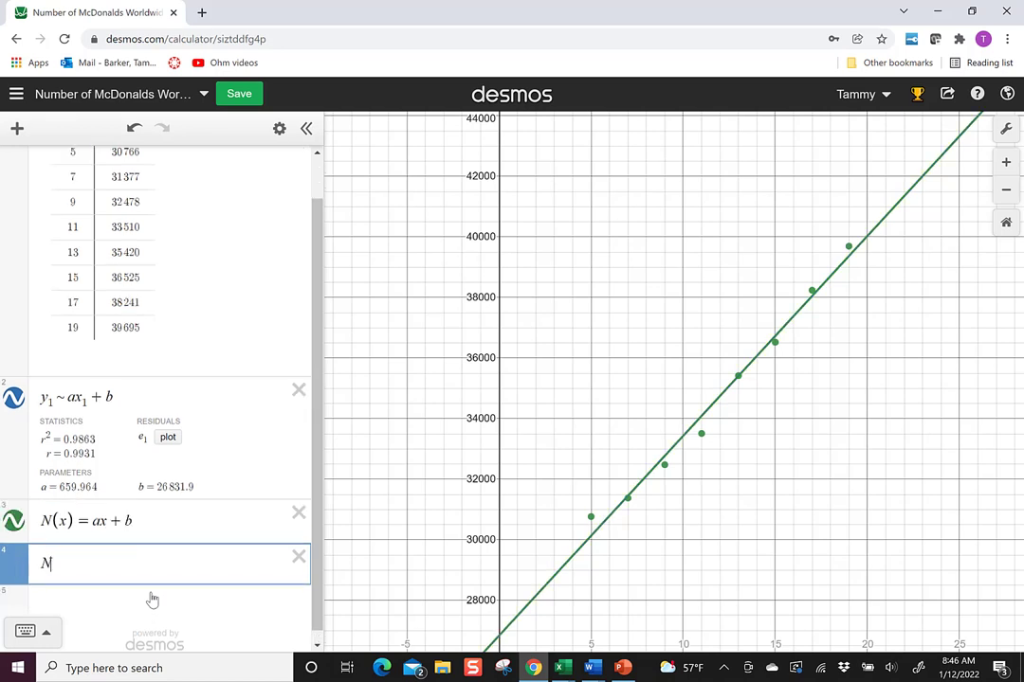